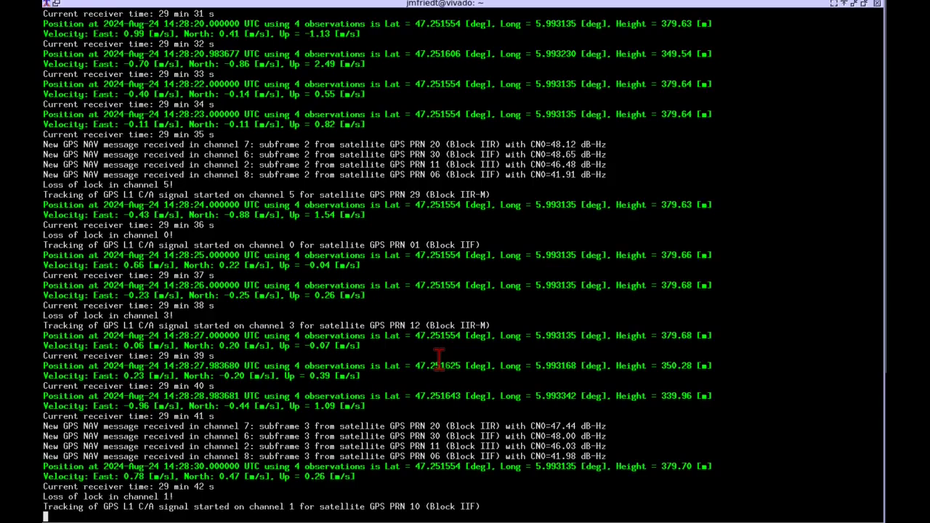
Interrupt the running GNSS-SDR receiver with Ctrl+C
key("ctrl+c")
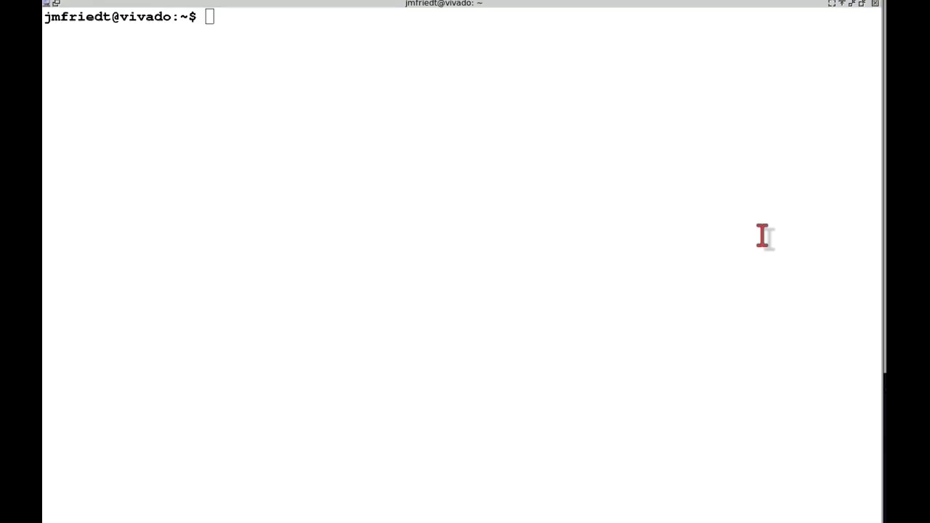
Start a GNU screen session and change into the max2771/PocketSDR folder
left_click(548, 243)
type("screen")
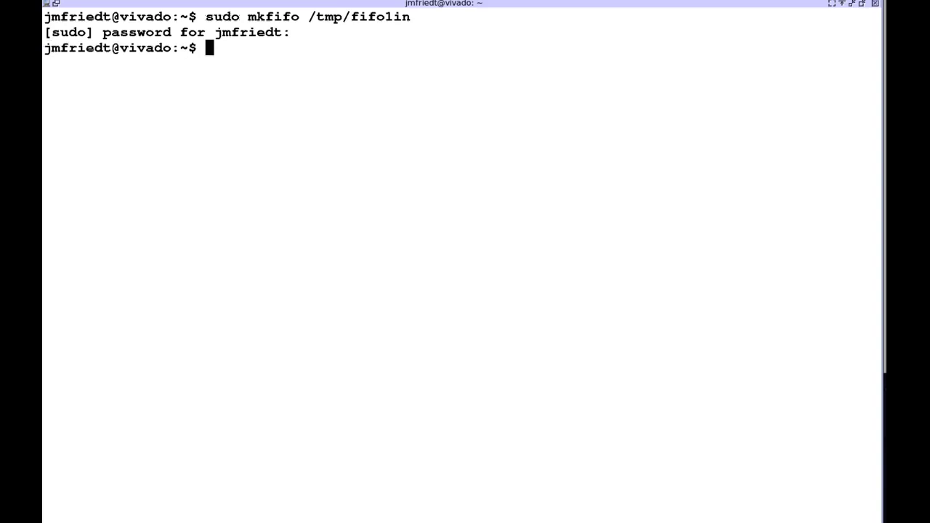
type("cd ma")
key("Tab")
type("Po")
key("Tab")
key("Return")
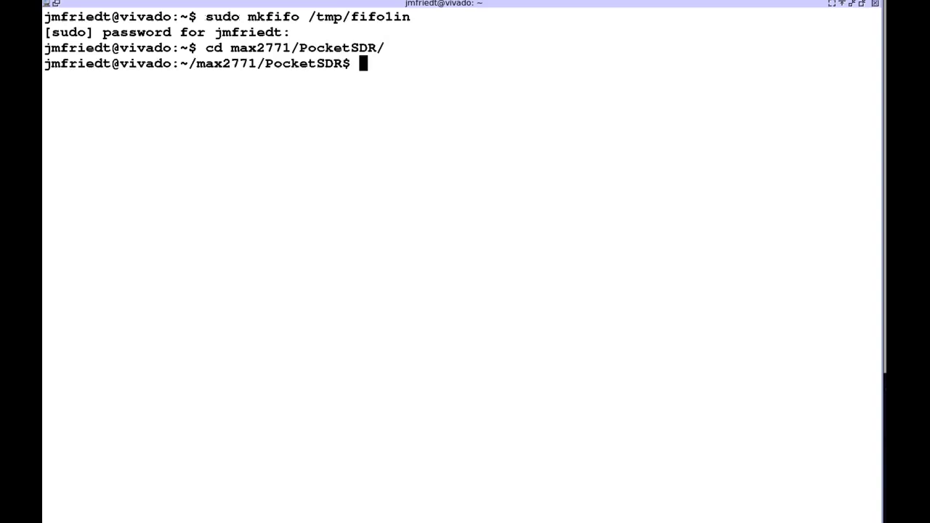
List the configuration files in the conf/ folder
type("ls con")
key("Tab")
key("Return")
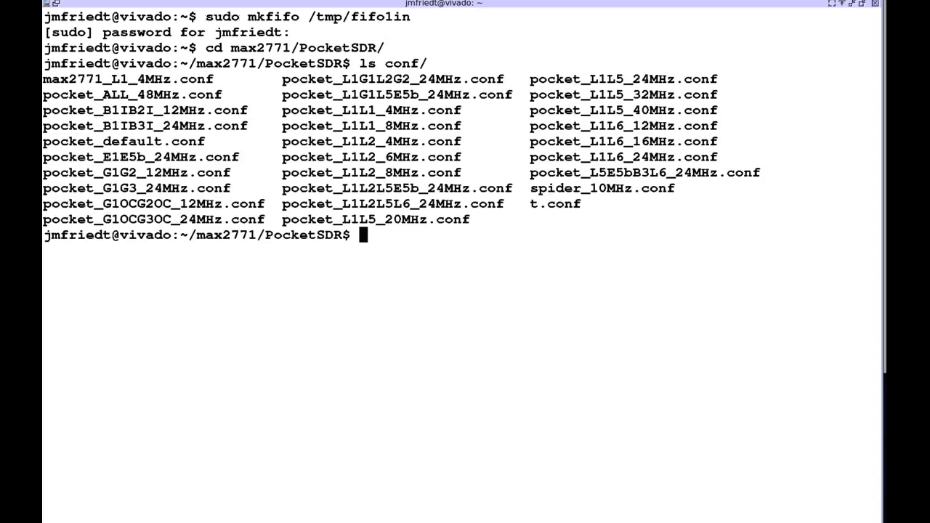
Open conf/pocket_L1L1_8MHz.conf in less
double_click(379, 125)
type("less")
key("shift+Insert")
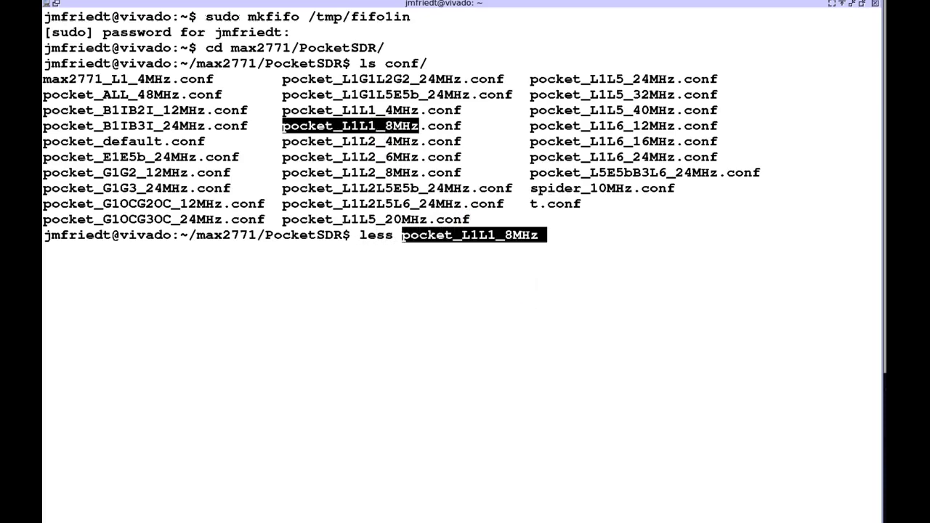
type(".")
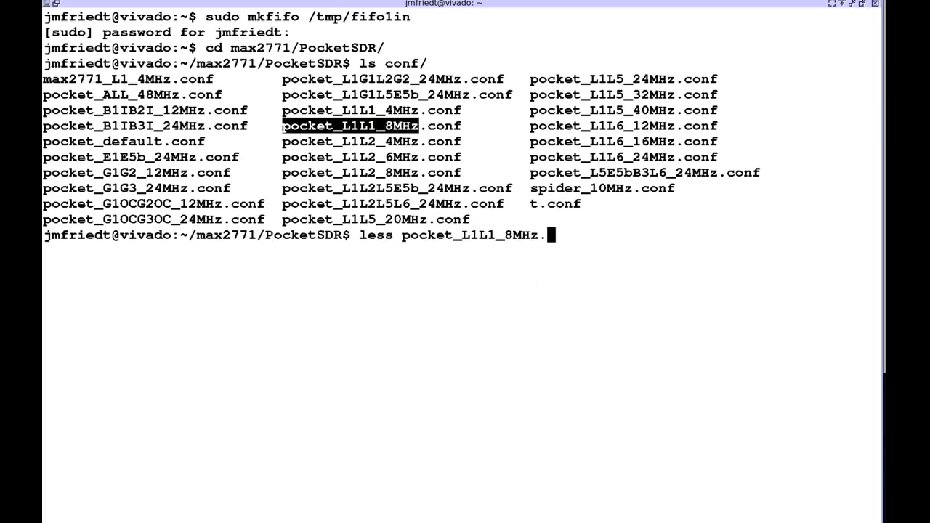
type("c")
key("ctrl+a")
key("Right")
key("Right")
key("Right")
key("Right")
key("Right")
type("conf/")
key("ctrl+e")
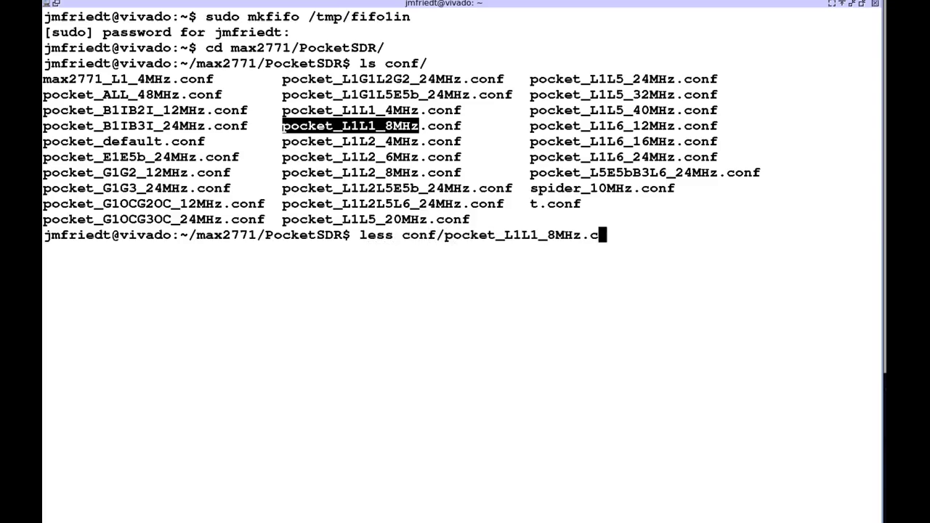
key("Tab")
key("Return")
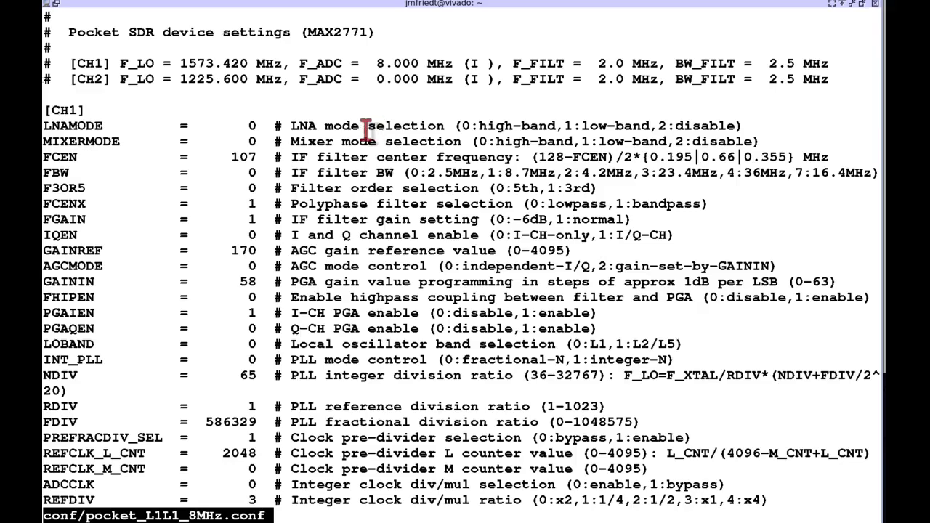
Check the CH1 F_LO and F_ADC values, then quit the viewer
left_click_drag(181, 63, 234, 64)
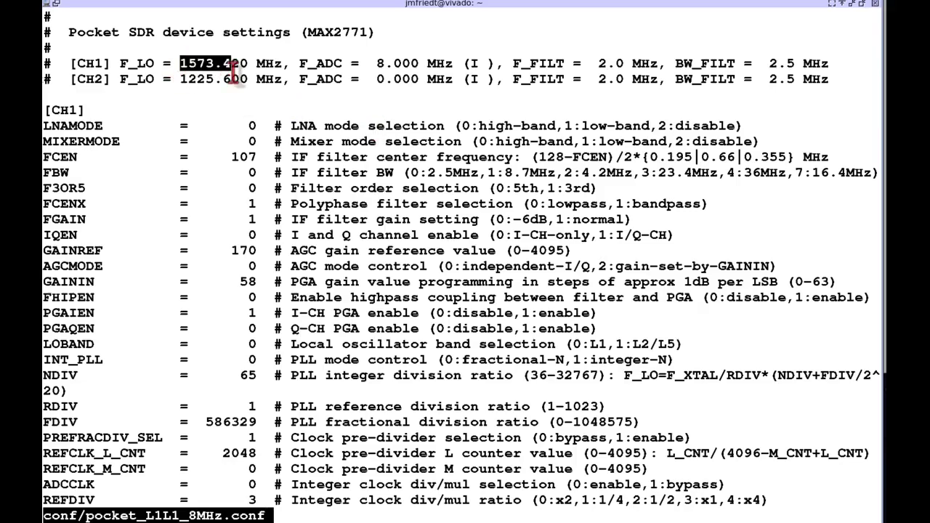
left_click_drag(376, 63, 411, 63)
key("q")
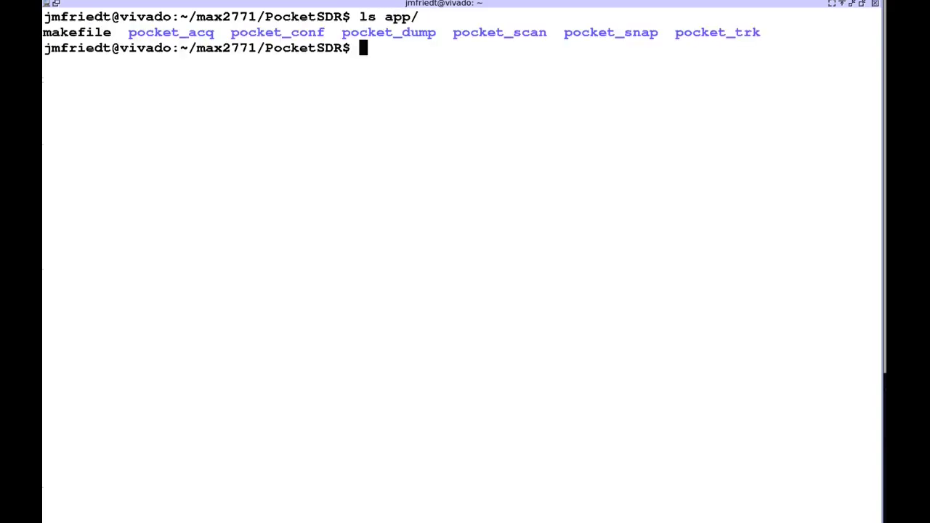
Load conf/pocket_L1L1_8MHz.conf onto the Pocket SDR with sudo pocket_conf
double_click(304, 36)
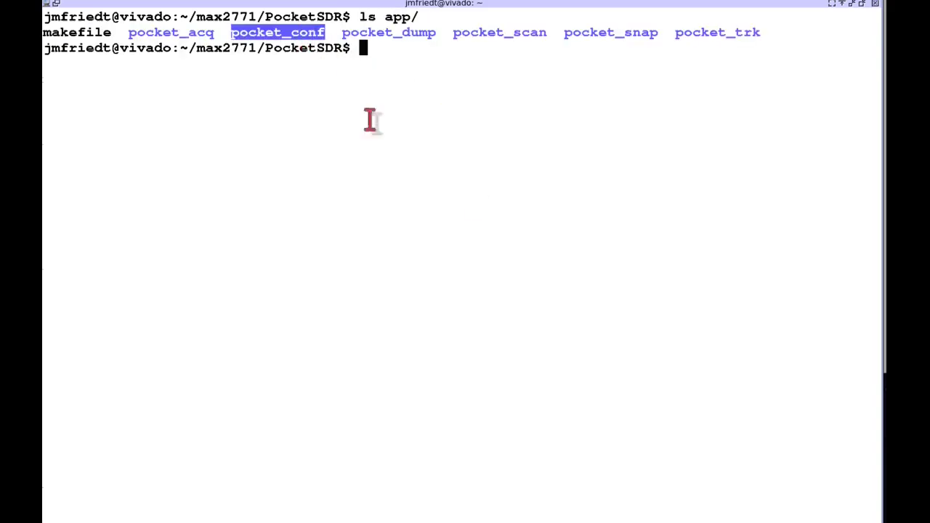
type("sudo .")
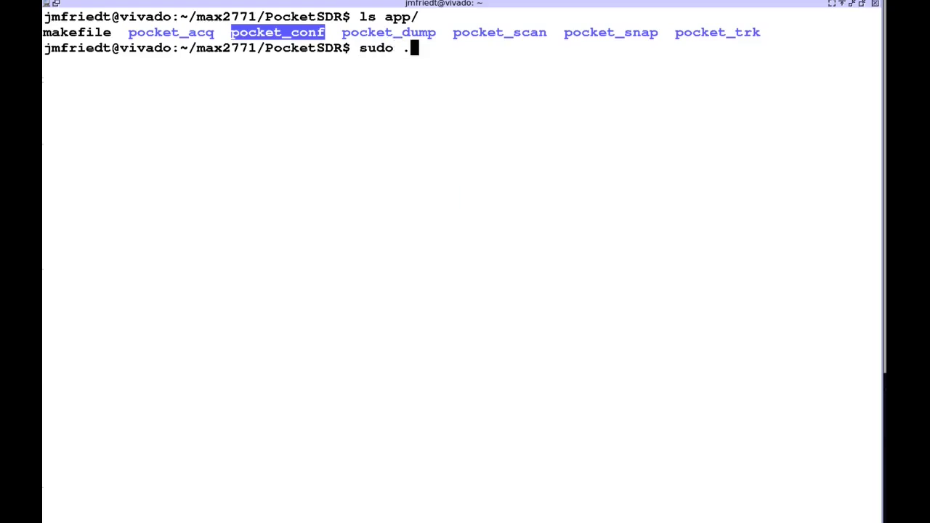
type("/app/pocket_c")
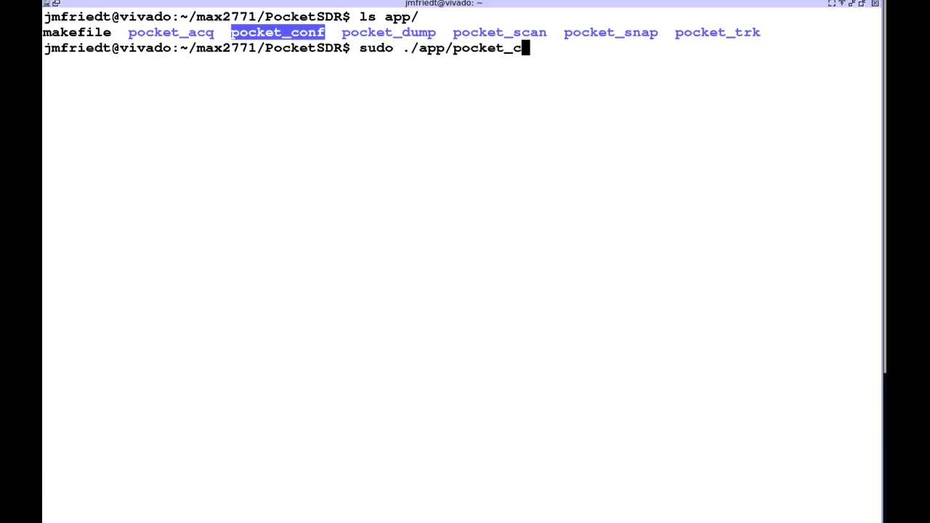
type("o")
key("Tab")
type("p")
key("Tab")
type("con")
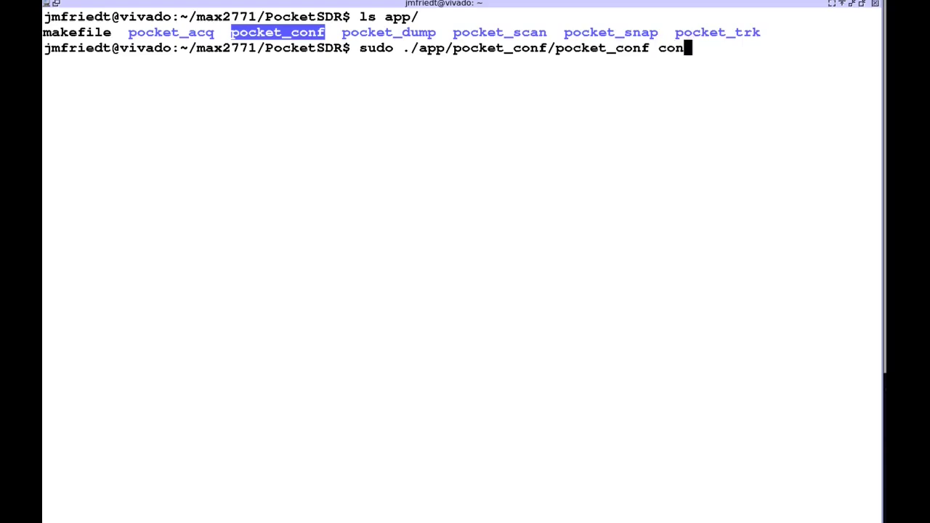
key("Tab")
type("p")
key("Tab")
type("L1L1_8")
key("Tab")
key("Return")
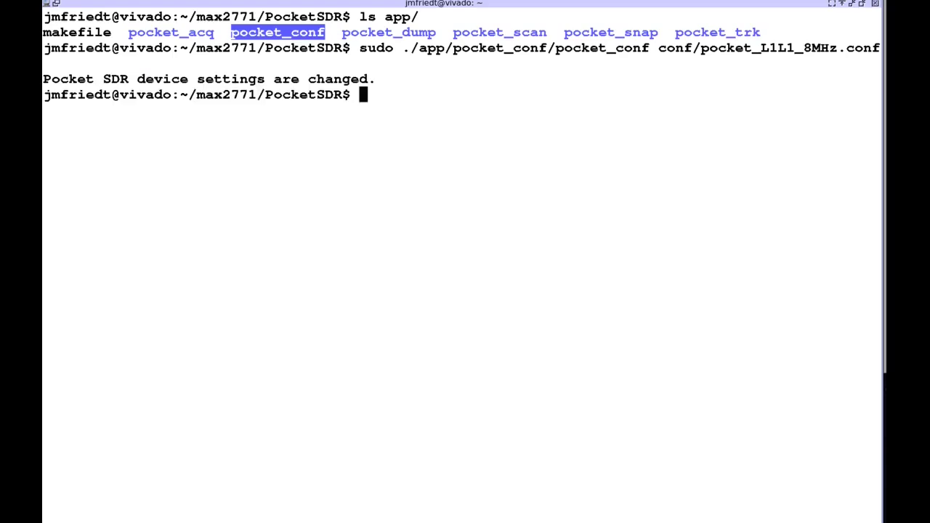
Read back device settings via less, confirming F_LO 1573.420 MHz, F_ADC 8.000 MHz, F_FILT 2.0 MHz
key("Up")
key("Return")
key("ctrl+w")
type("|")
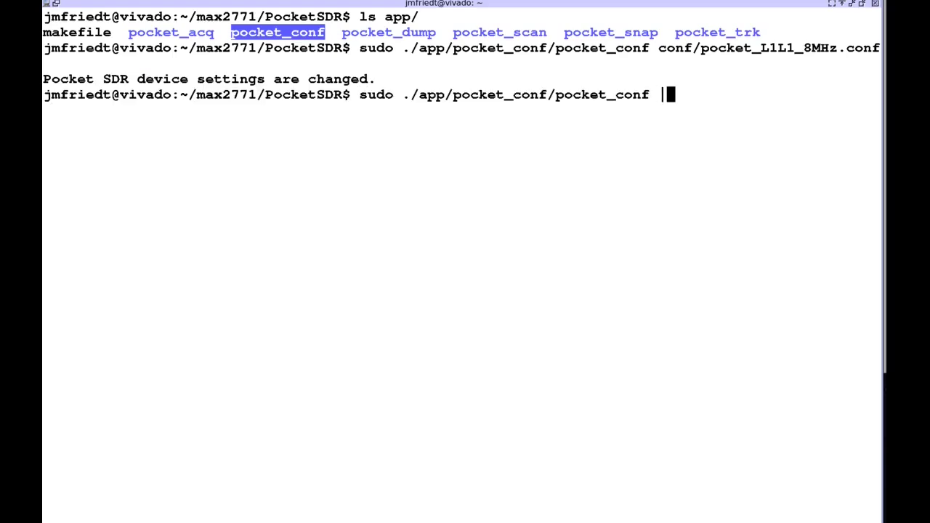
type(" less")
key("Return")
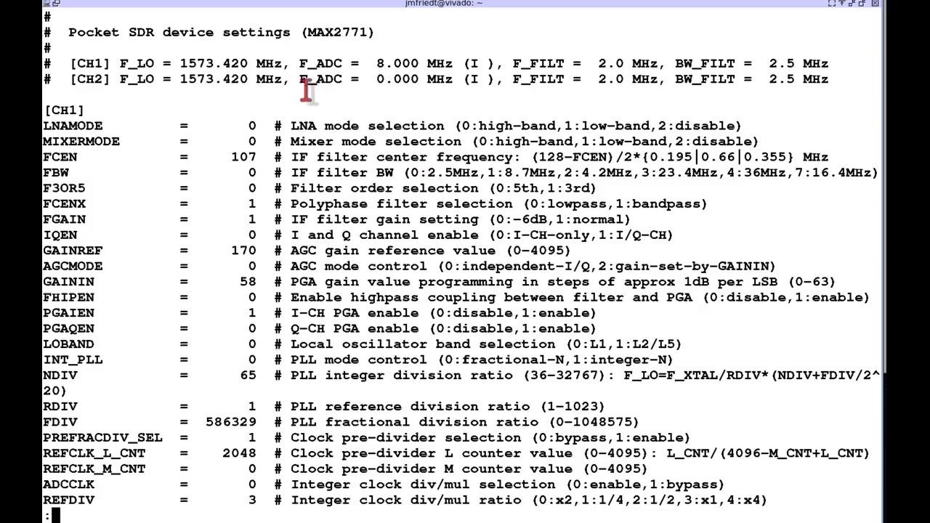
left_click_drag(181, 64, 241, 65)
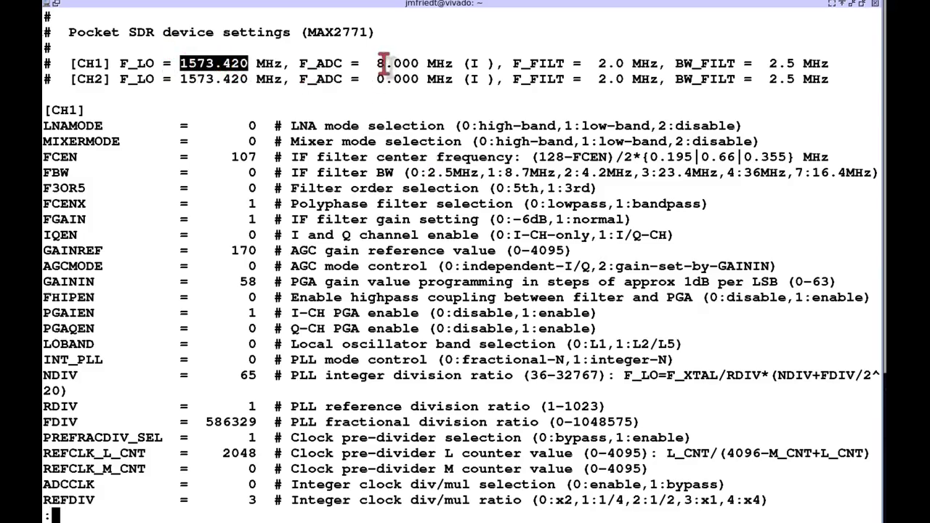
left_click_drag(376, 64, 436, 66)
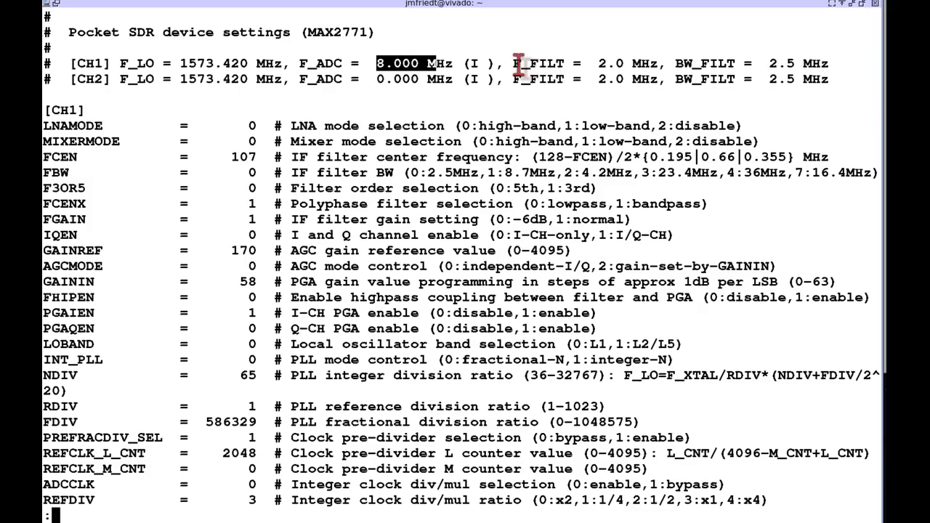
left_click_drag(514, 64, 607, 65)
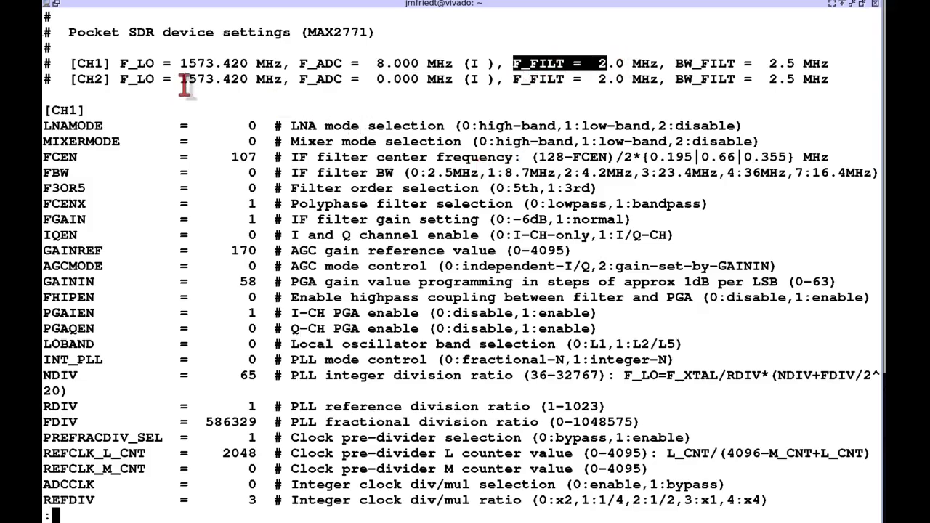
left_click_drag(181, 78, 231, 80)
left_click_drag(658, 64, 514, 64)
key("q")
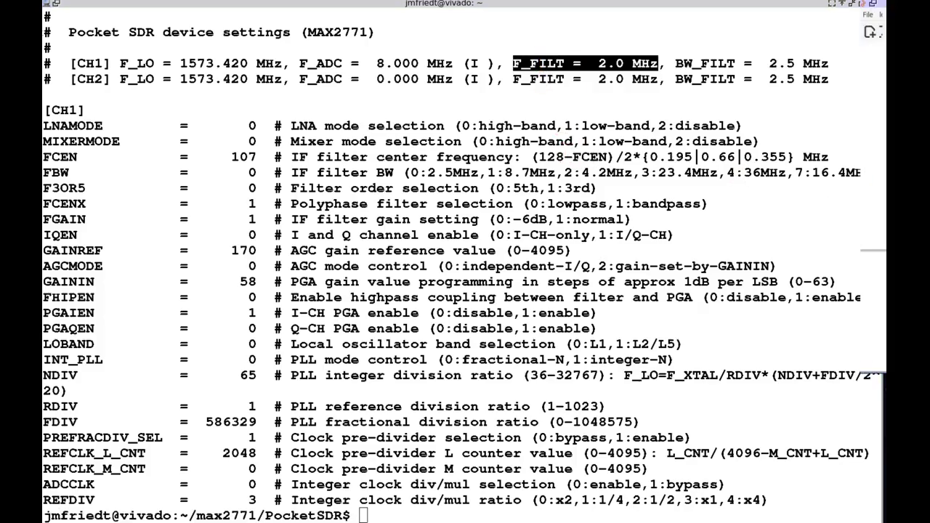
Bring up the max2771_transpose flowgraph and review the File Source block settings
left_click_drag(929, 3, 398, 59)
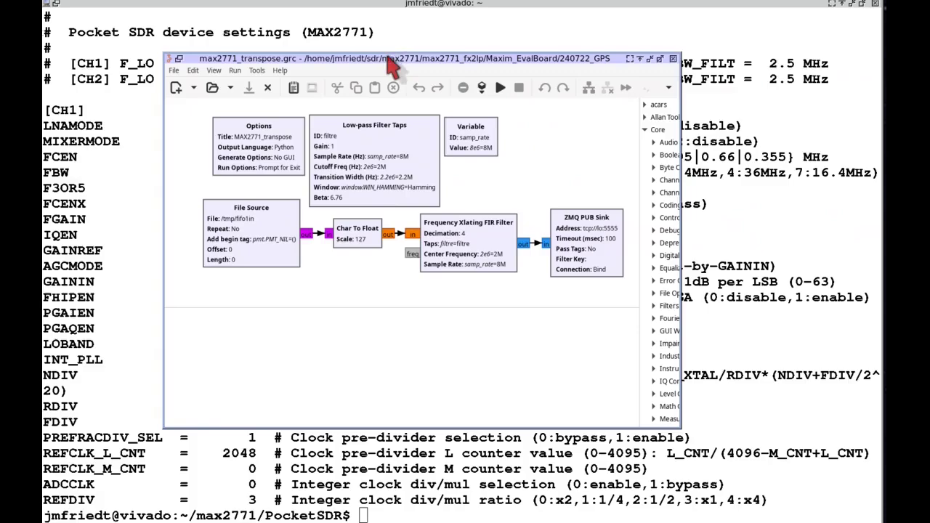
double_click(256, 237)
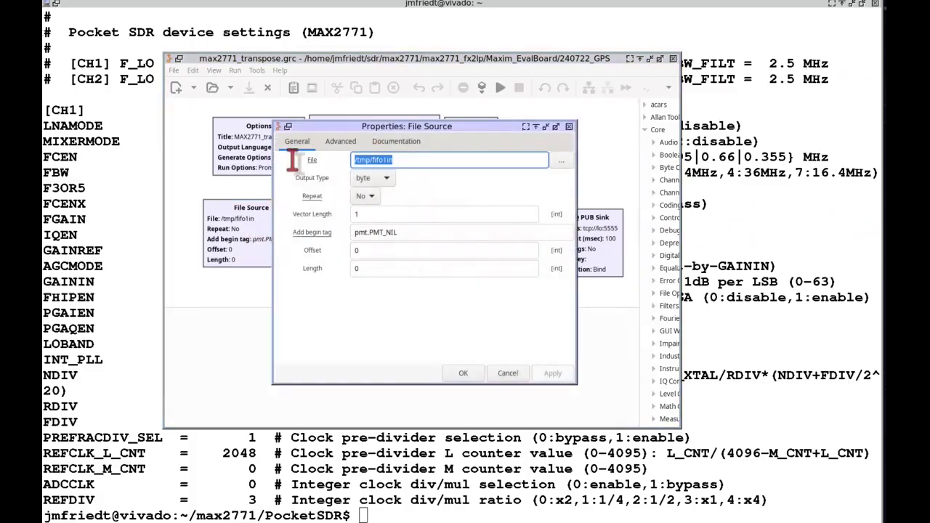
left_click(512, 376)
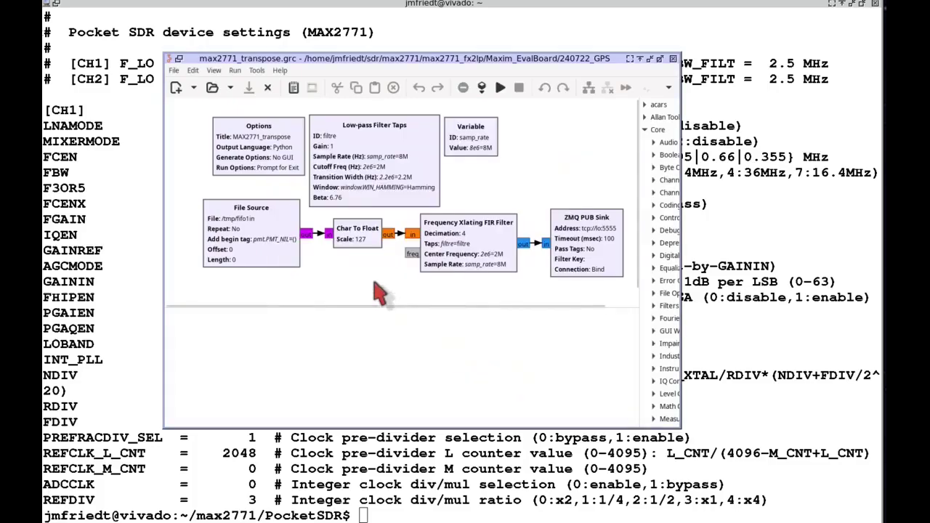
Check the Frequency Xlating FIR Filter: center frequency 2e6, decimation 4
double_click(458, 247)
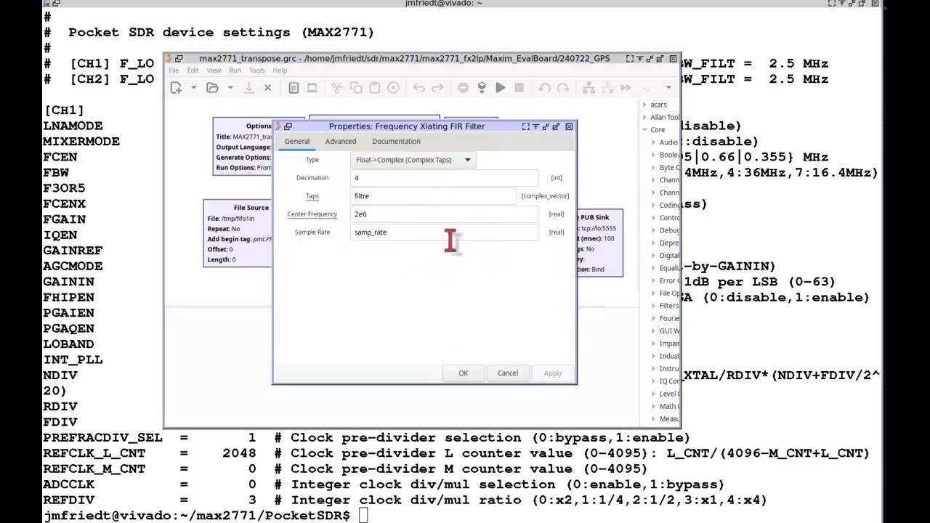
left_click(401, 213)
left_click_drag(402, 213, 320, 216)
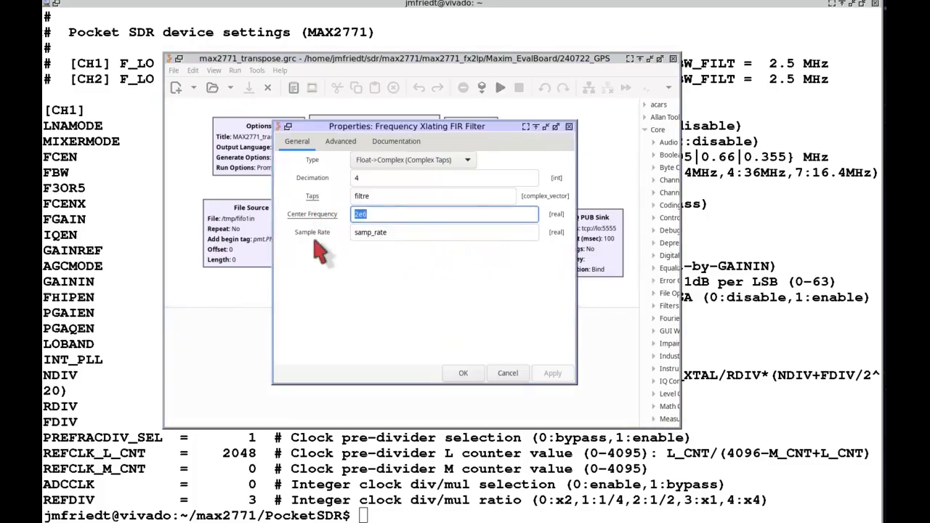
left_click(369, 178)
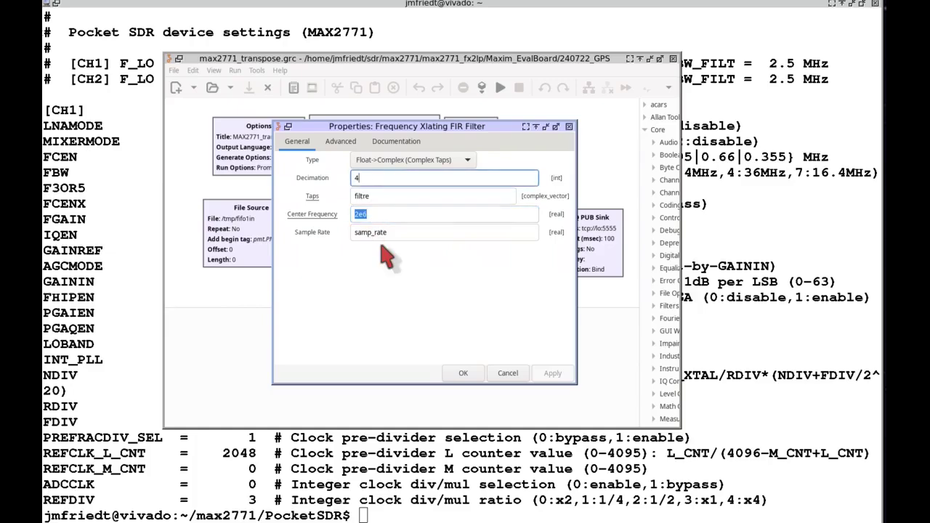
left_click(502, 372)
Confirm the ZMQ PUB Sink address tcp://lo:5555 and close GNU Radio Companion
double_click(600, 256)
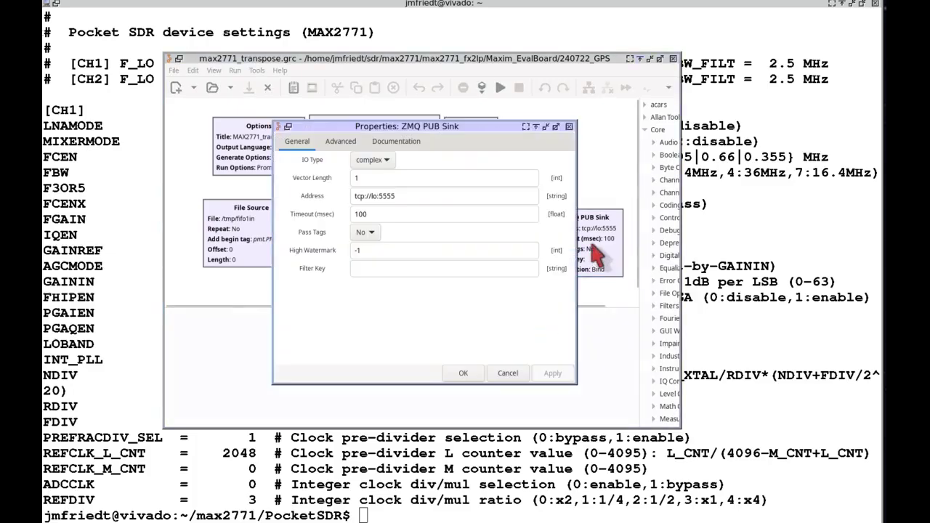
triple_click(407, 197)
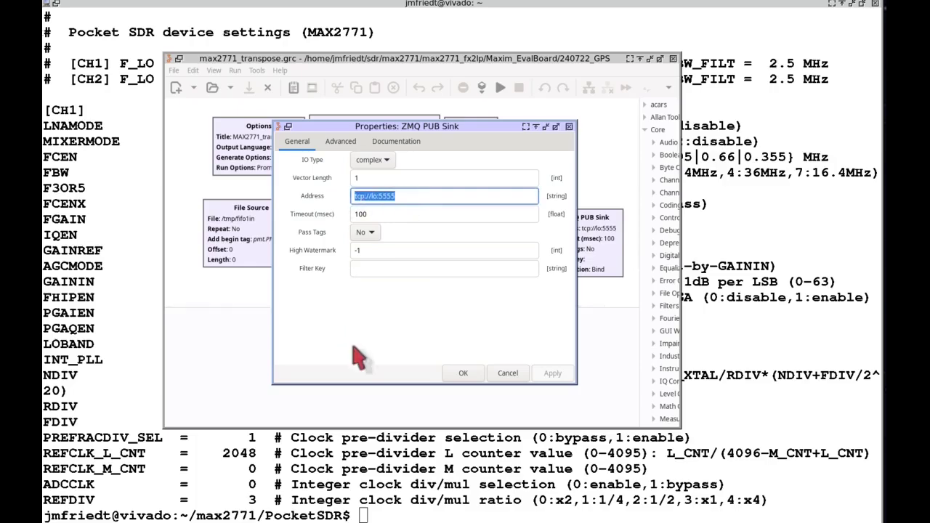
left_click(463, 373)
left_click(413, 50)
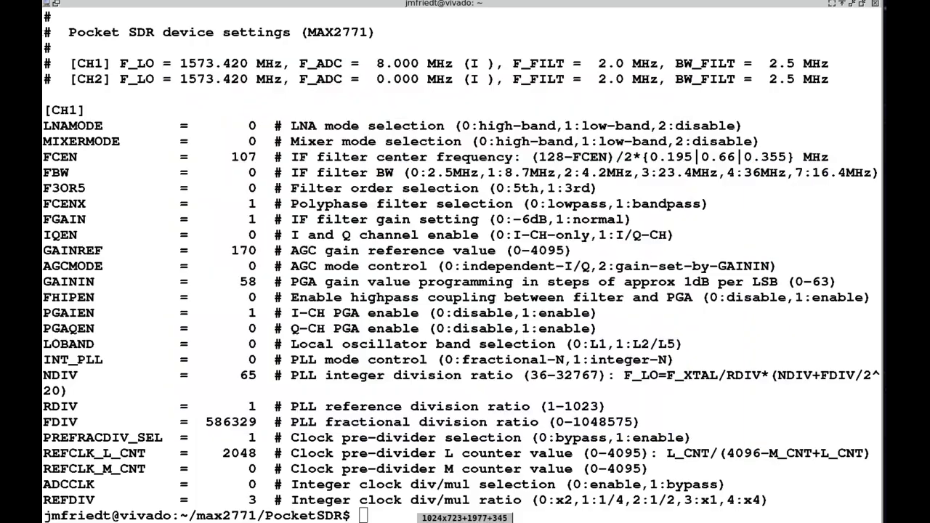
Change into the 240729_stability folder
left_click(353, 294)
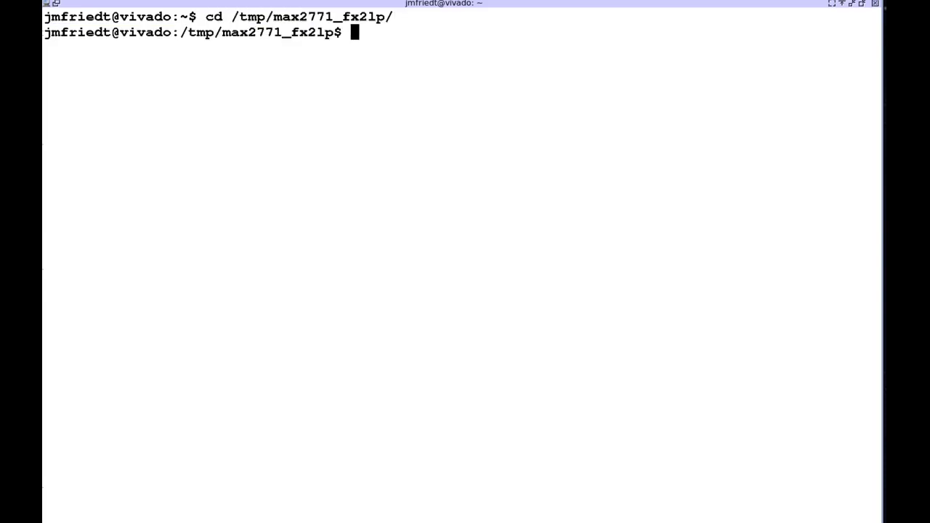
type("cd 24072")
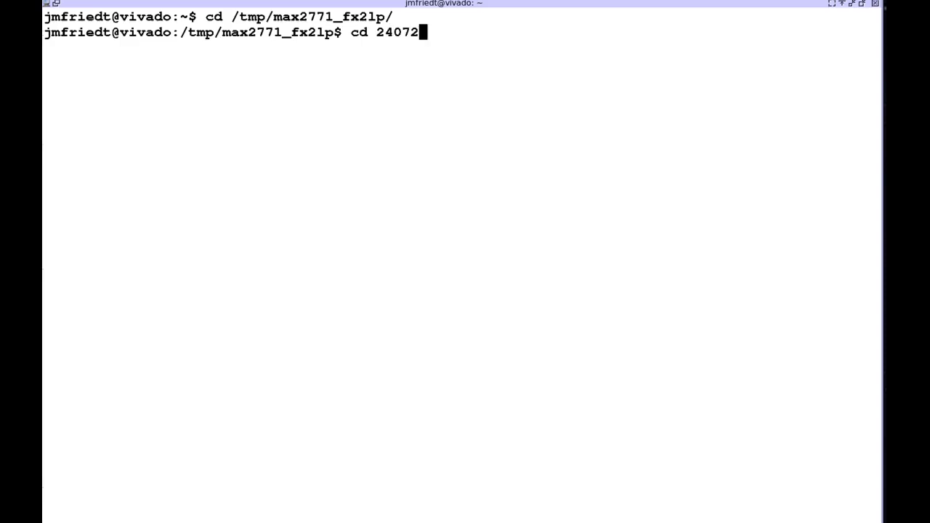
type("9")
key("Tab")
key("Return")
Review MAX2771_transpose.py in less: ZMQ sink, xlating filter, and fifo1in file source blocks
type("l")
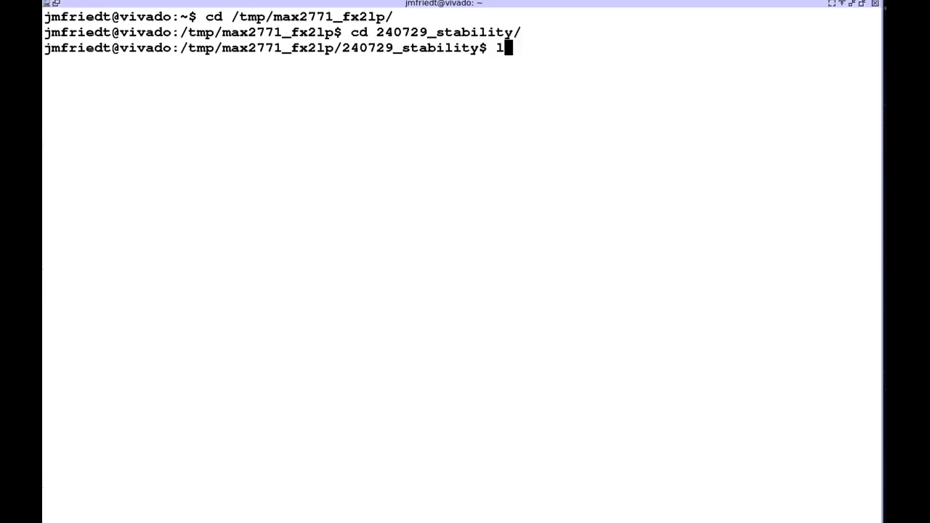
type("ess M")
key("Tab")
key("Return")
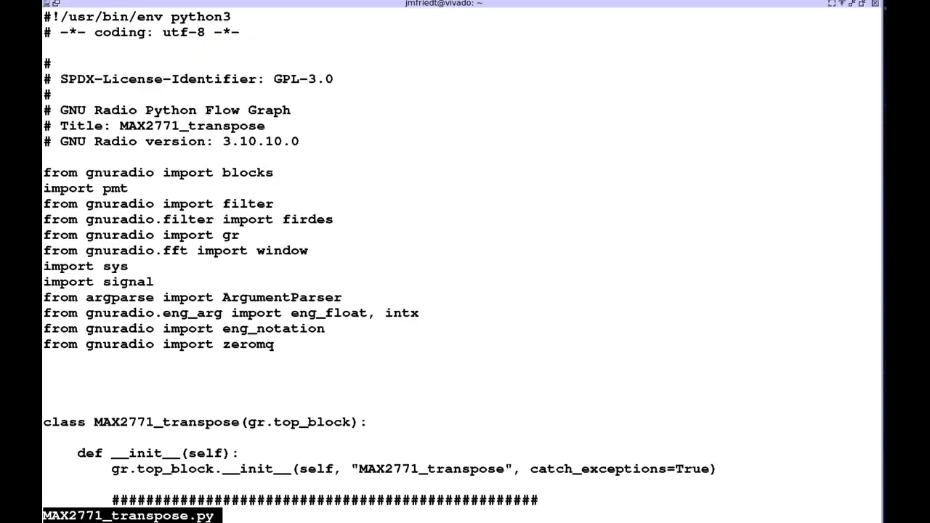
left_click_drag(65, 110, 256, 115)
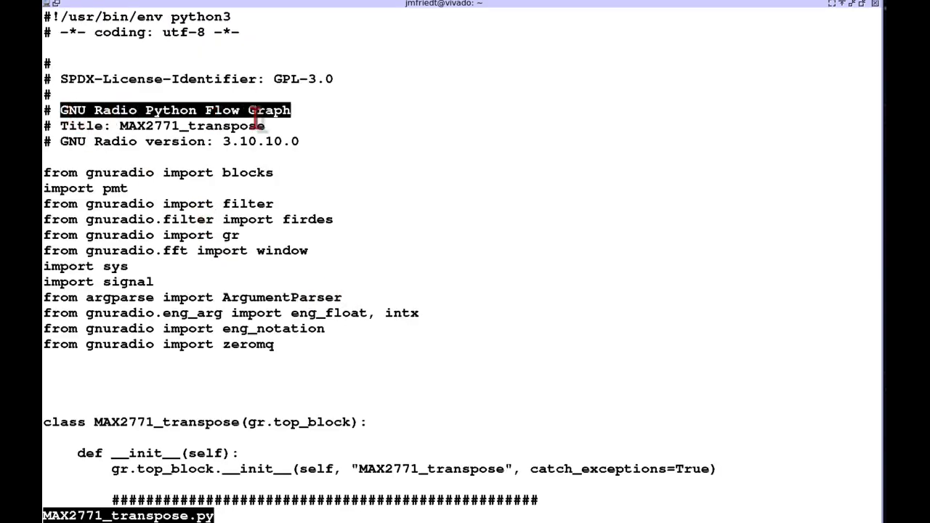
key("space")
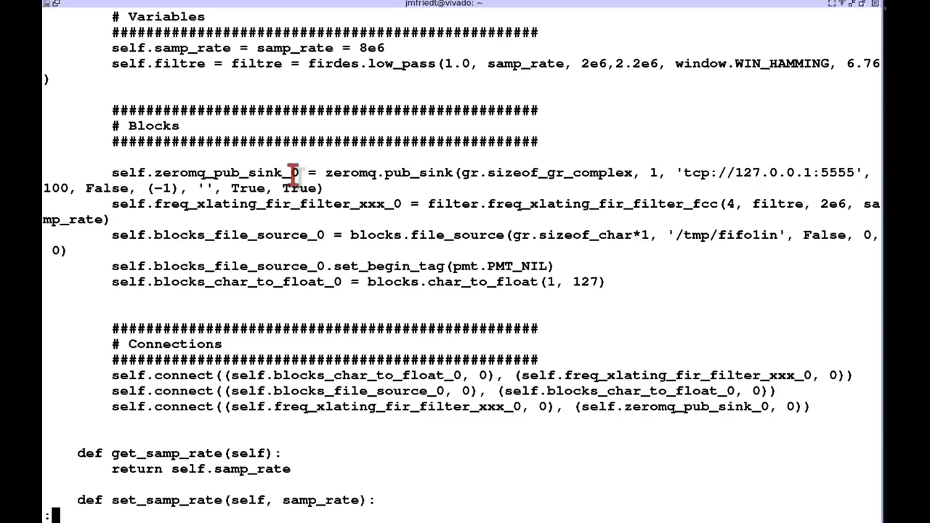
double_click(203, 173)
double_click(195, 202)
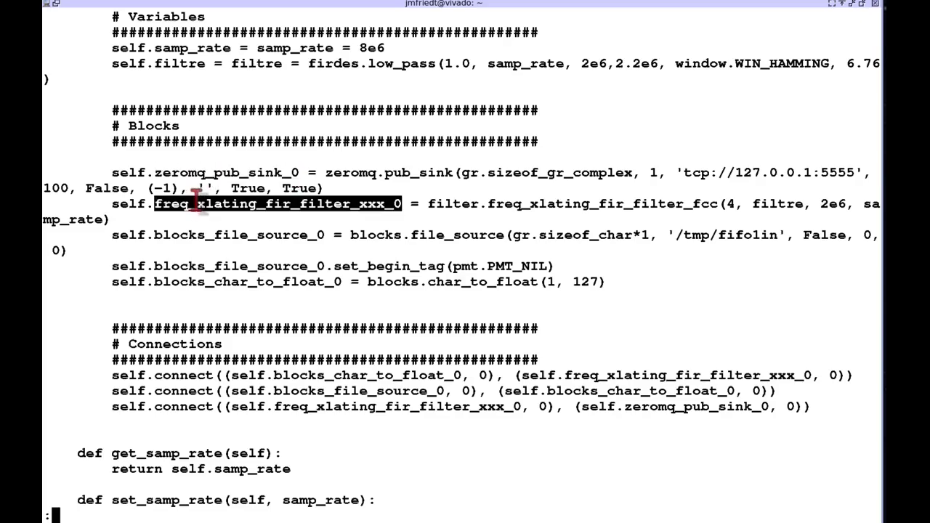
double_click(220, 235)
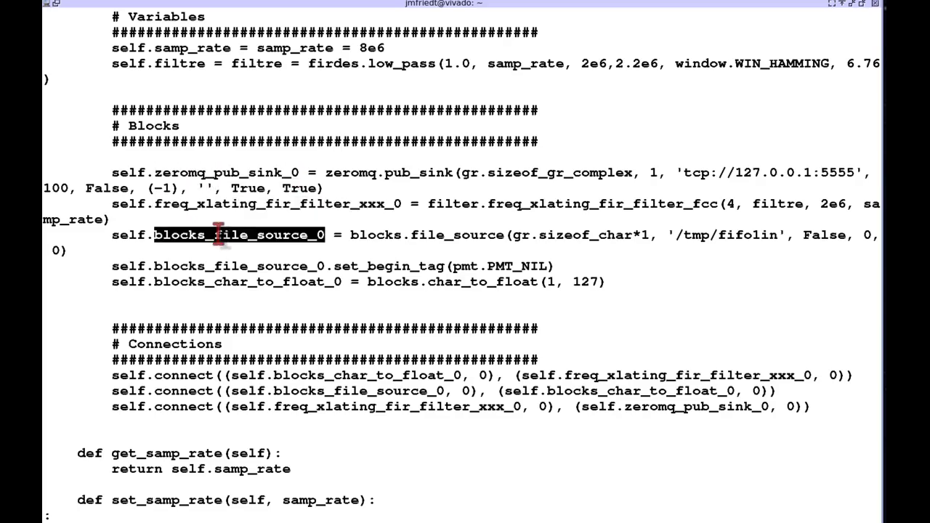
double_click(745, 234)
Run python3 ./MAX2771_transpose.py
type("q")
type("p")
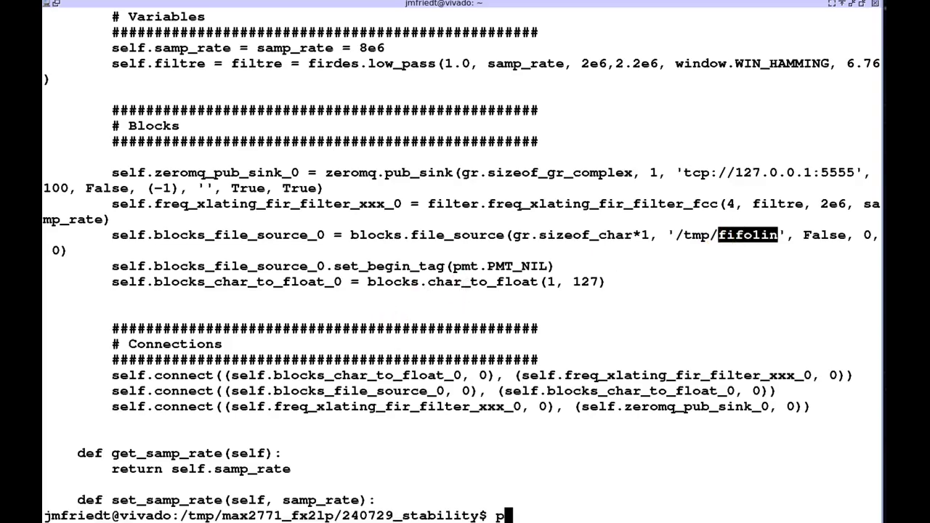
type("ython3 ./")
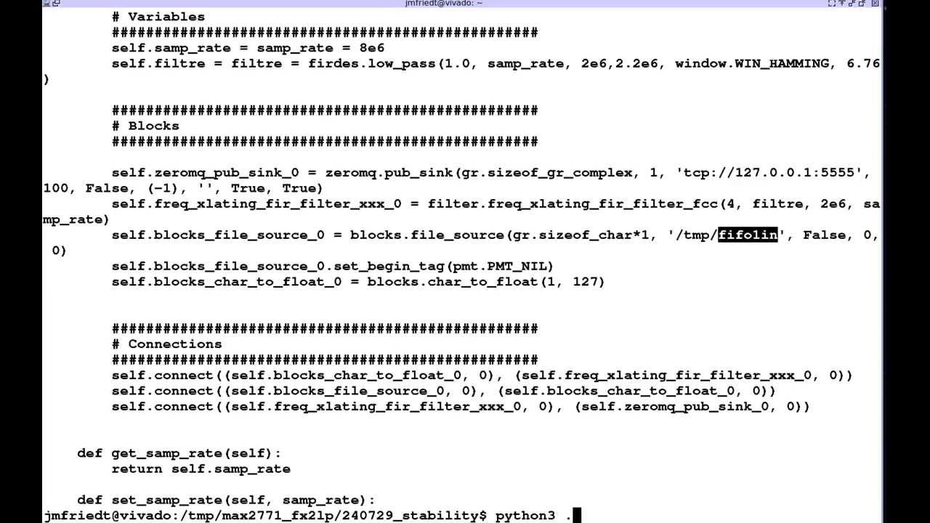
type("M")
key("Tab")
key("Return")
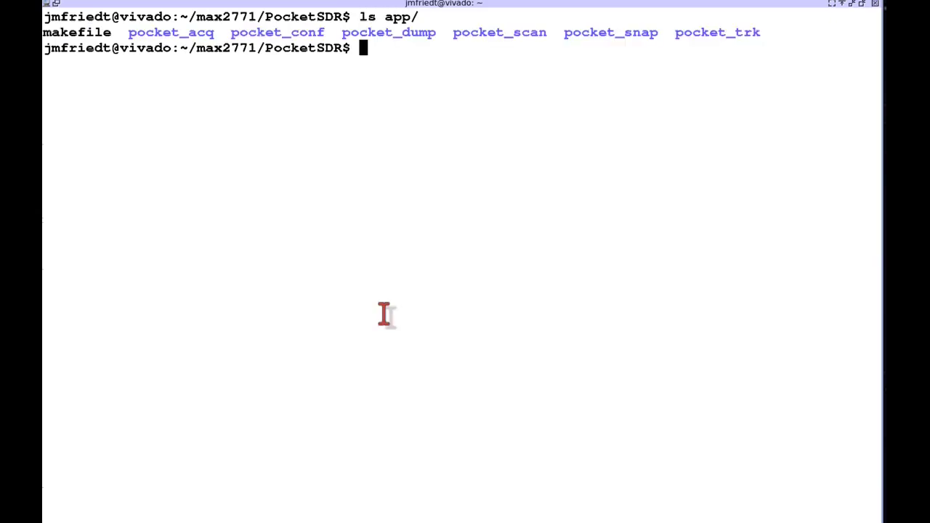
Run sudo pocket_dump into /tmp/fifo1in and /dev/null, confirming about 8000 Ks/s
double_click(389, 33)
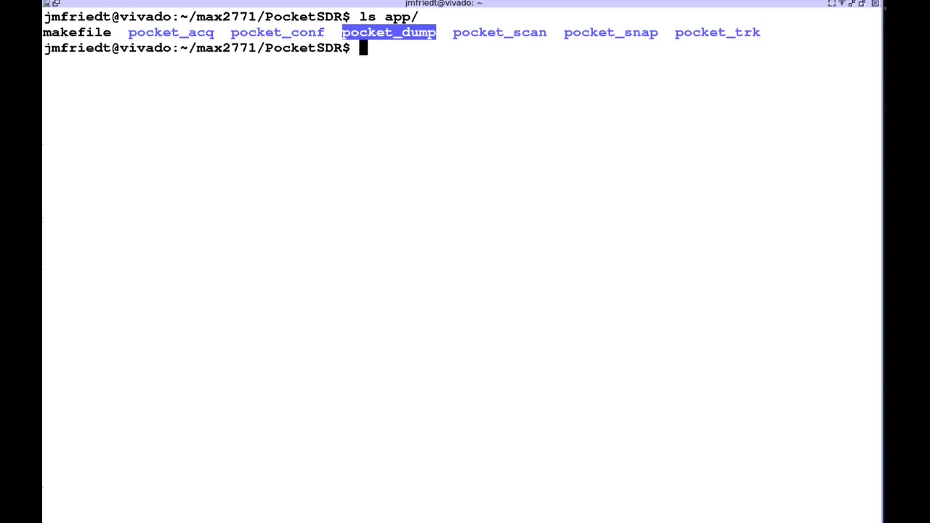
type("sudo ./app/po")
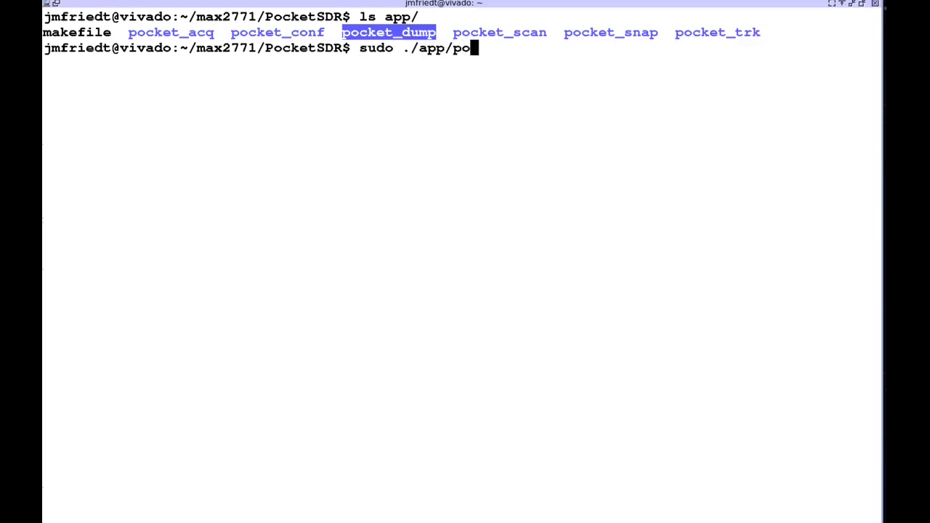
key("Tab")
type("d")
key("Tab")
key("Tab")
type("/")
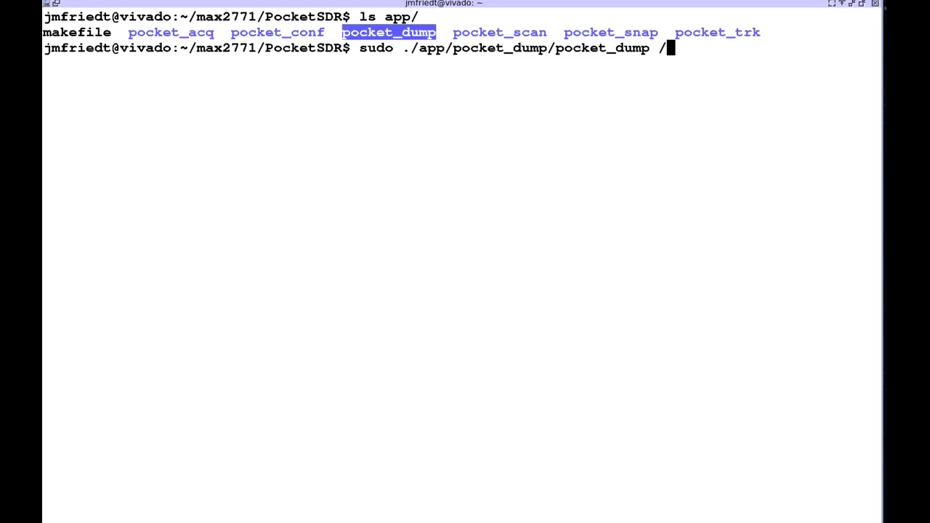
type("tmp/fifo1in")
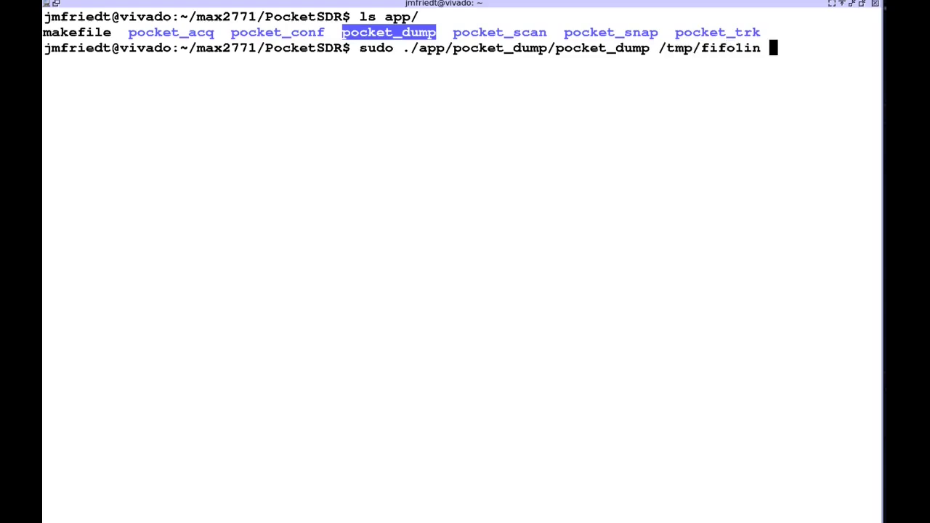
type("/dev/nul")
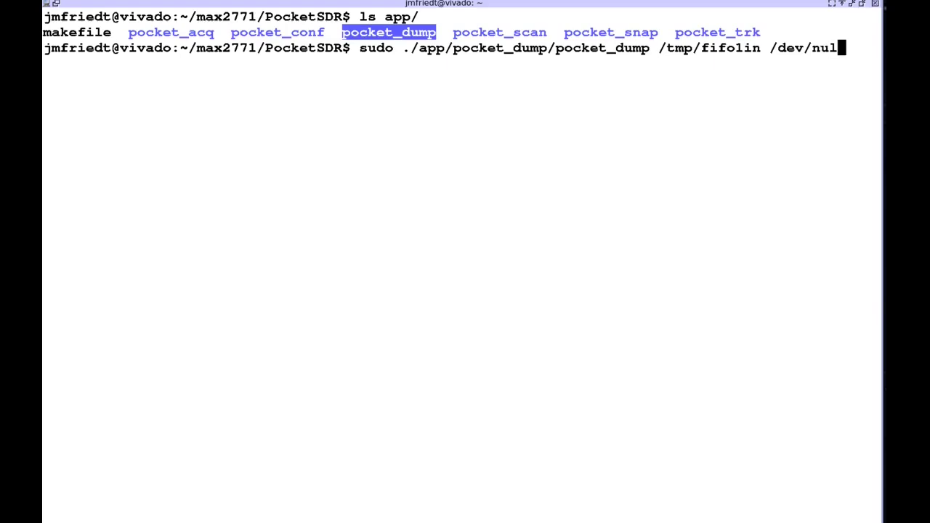
type("l")
key("Return")
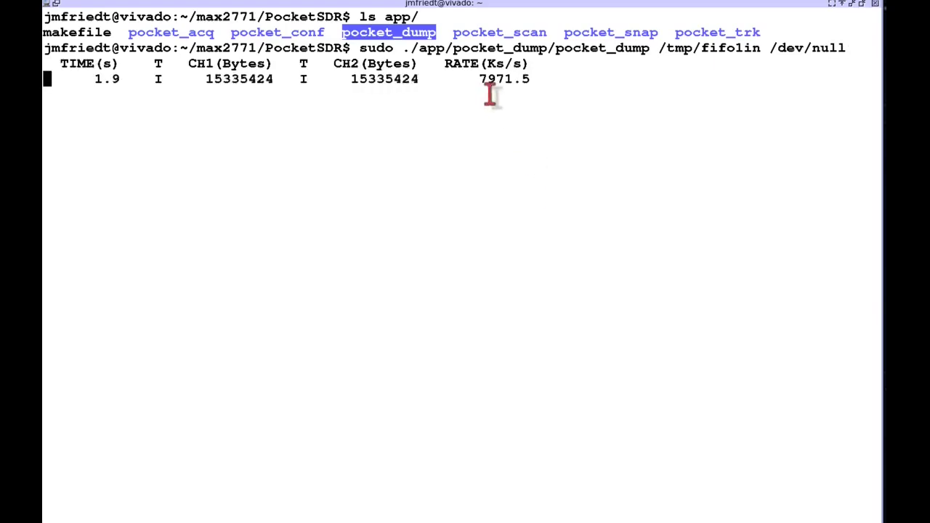
left_click_drag(477, 82, 535, 92)
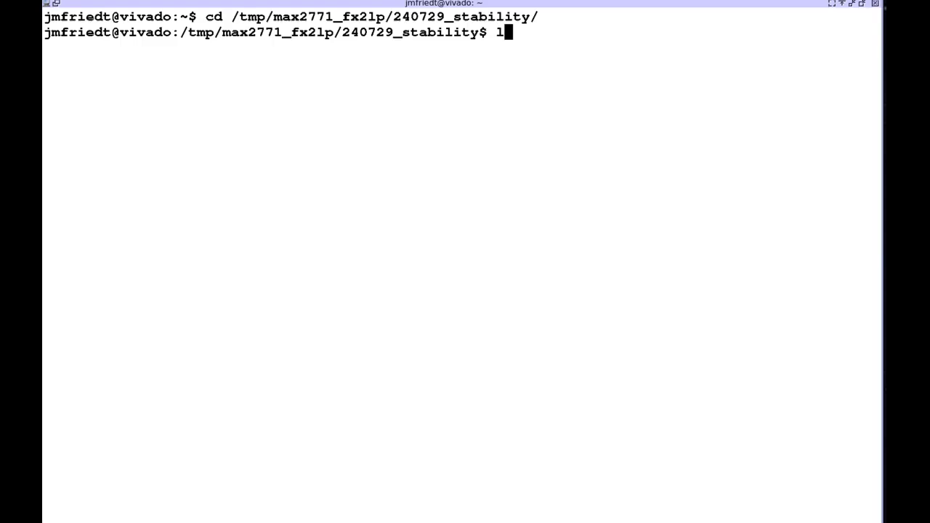
Open ZMQ_GPS_1_grcomplex.conf; check internal_fs_sps and sampling_frequency 2000000, endpoint tcp://127.0.0.1:5555
type("ess Z")
key("Tab")
key("Return")
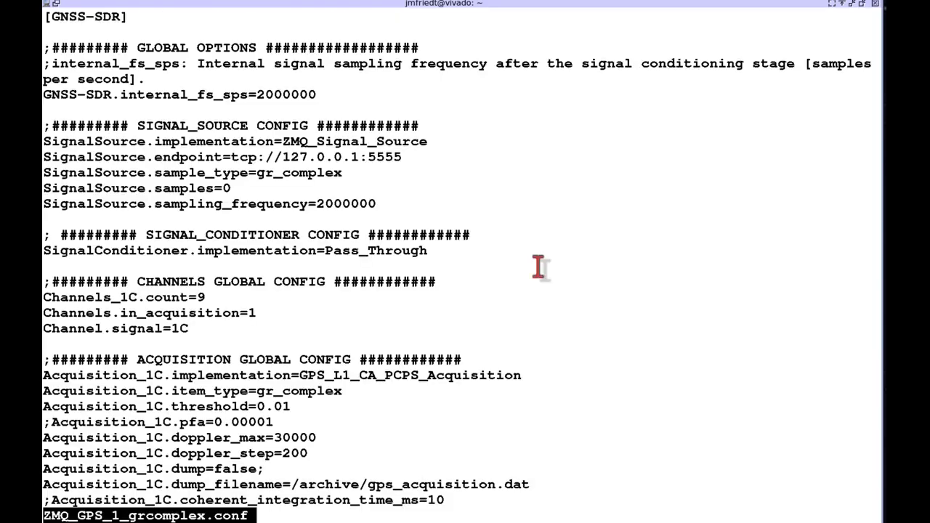
double_click(143, 96)
left_click_drag(143, 100, 269, 94)
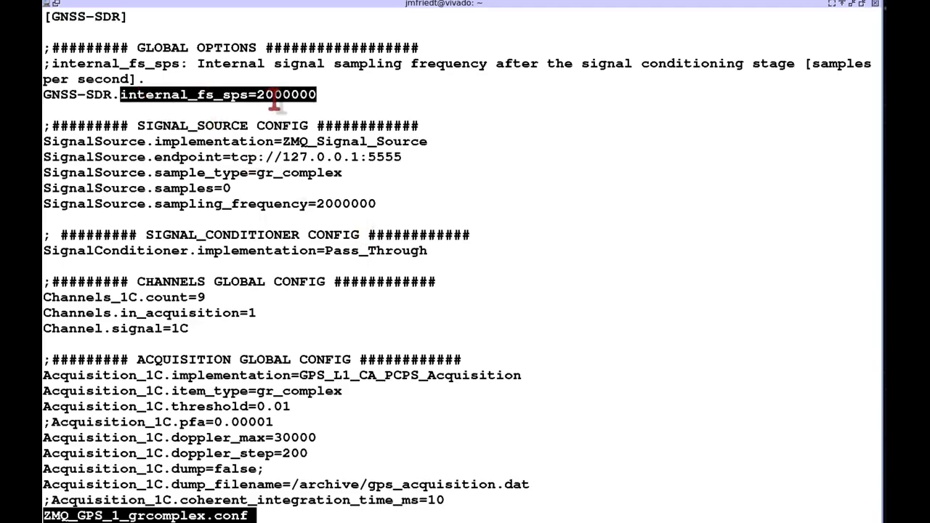
left_click(245, 202)
left_click_drag(245, 202, 377, 203)
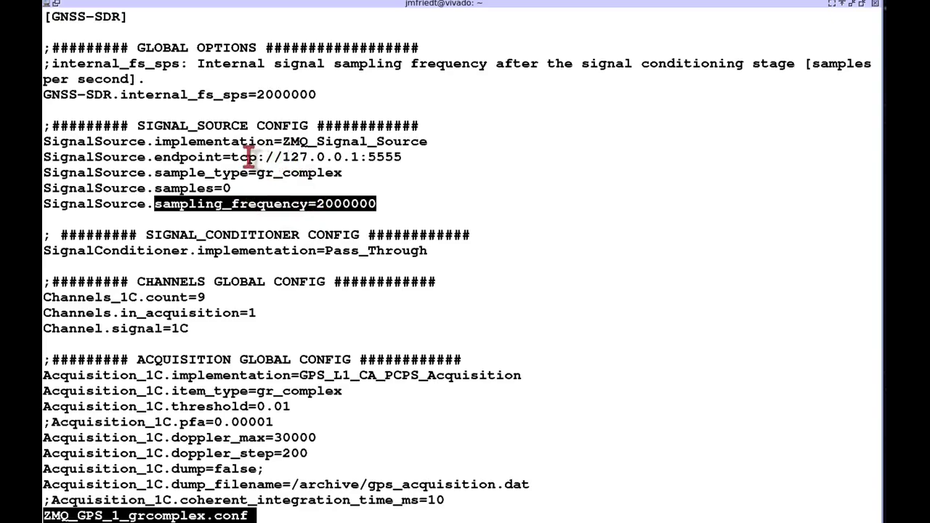
left_click_drag(231, 157, 402, 157)
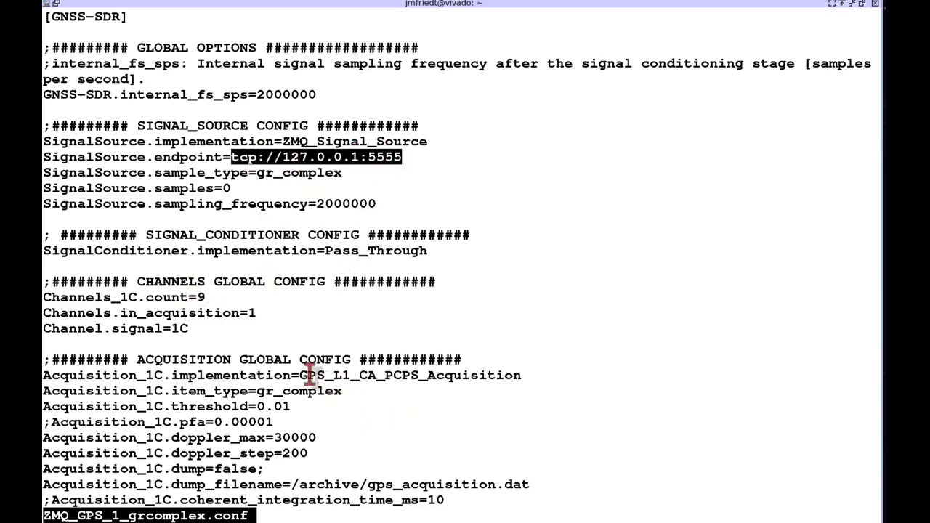
Review the acquisition implementation, PVT Monitor client addresses, and doppler_max/doppler_step settings
left_click_drag(300, 375, 447, 375)
left_click(424, 416)
key("space")
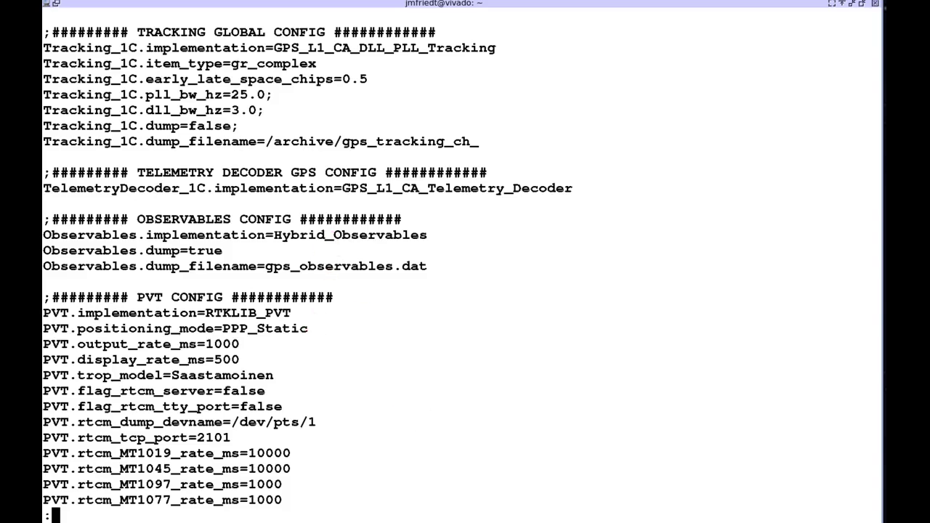
key("space")
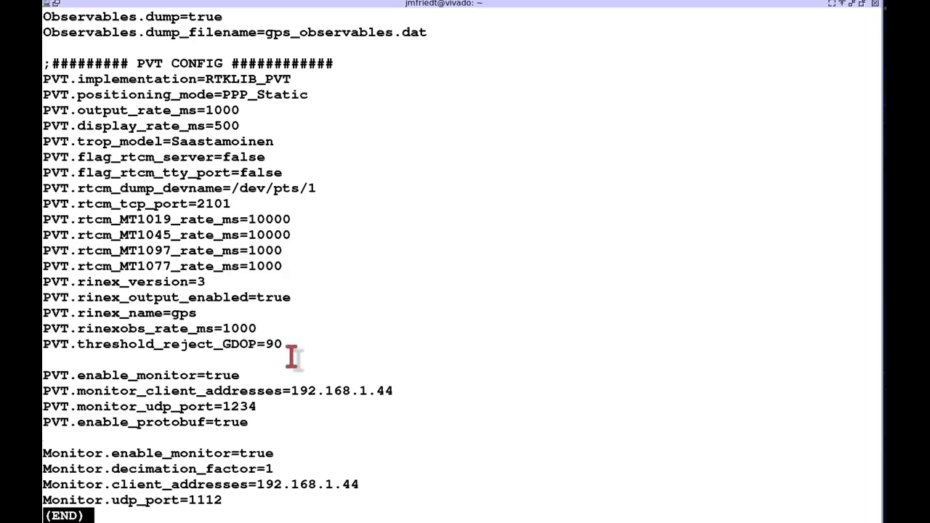
left_click_drag(43, 391, 213, 391)
left_click(45, 486)
left_click_drag(45, 485, 208, 491)
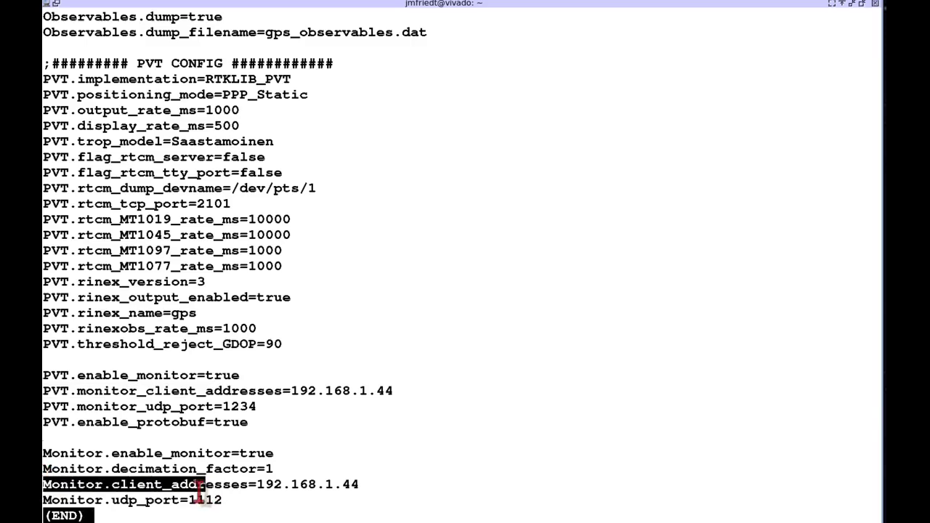
key("b")
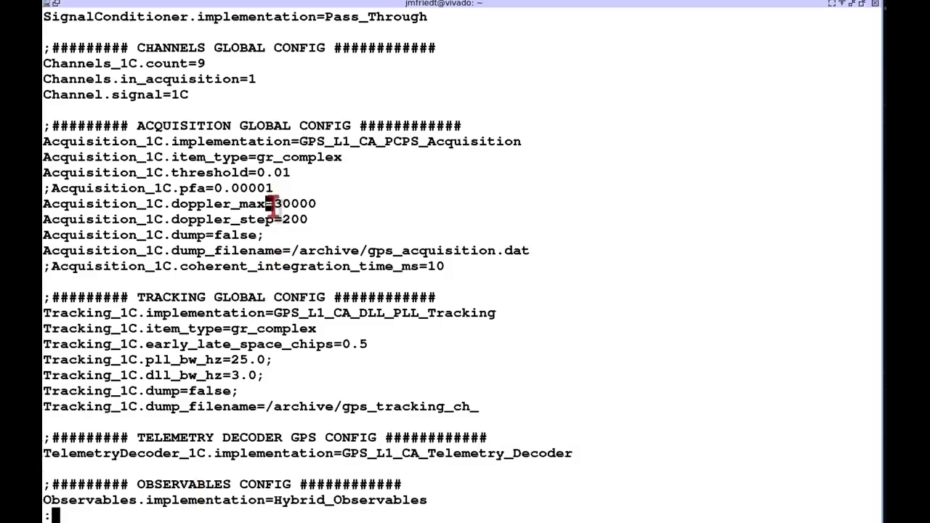
left_click_drag(270, 205, 270, 218)
Quit the viewer and run gnss-sdr -c ZMQ_GPS_1_grcomplex.conf
key("q")
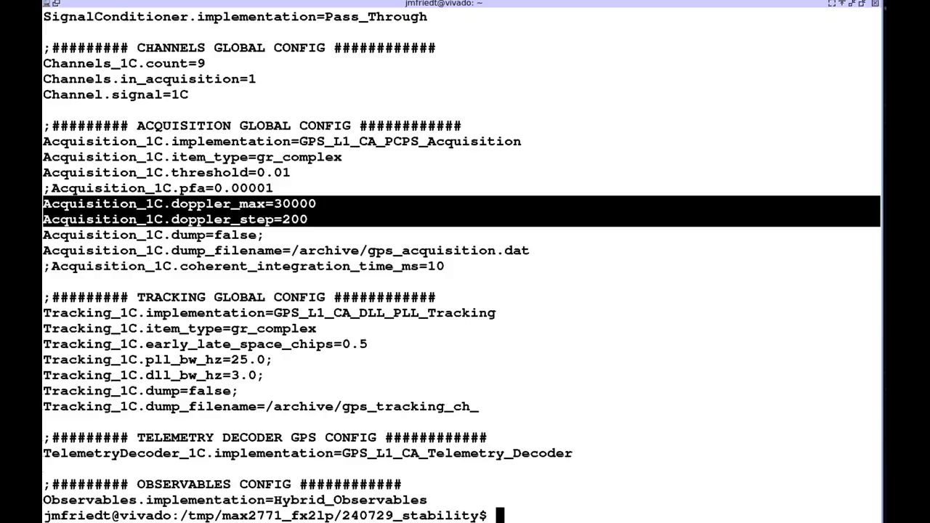
type("gnss-sd")
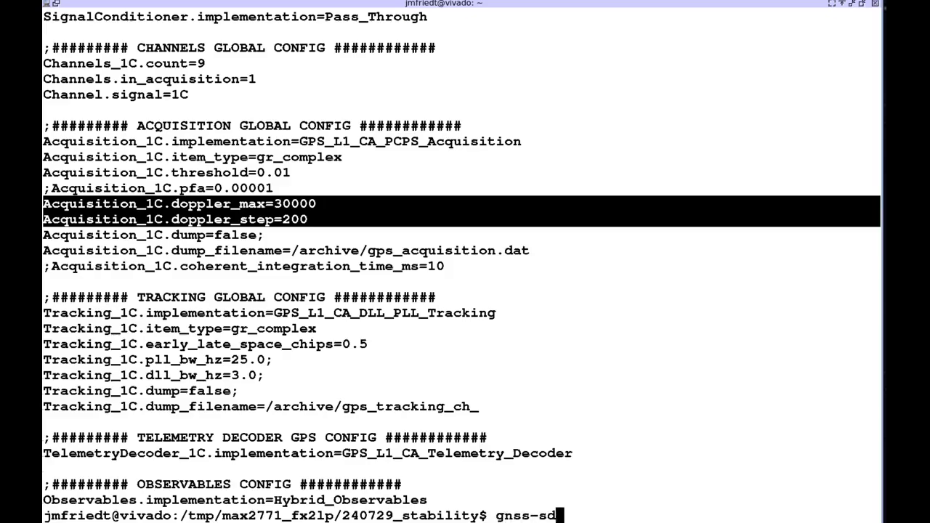
type("r -c Z")
key("Tab")
key("Return")
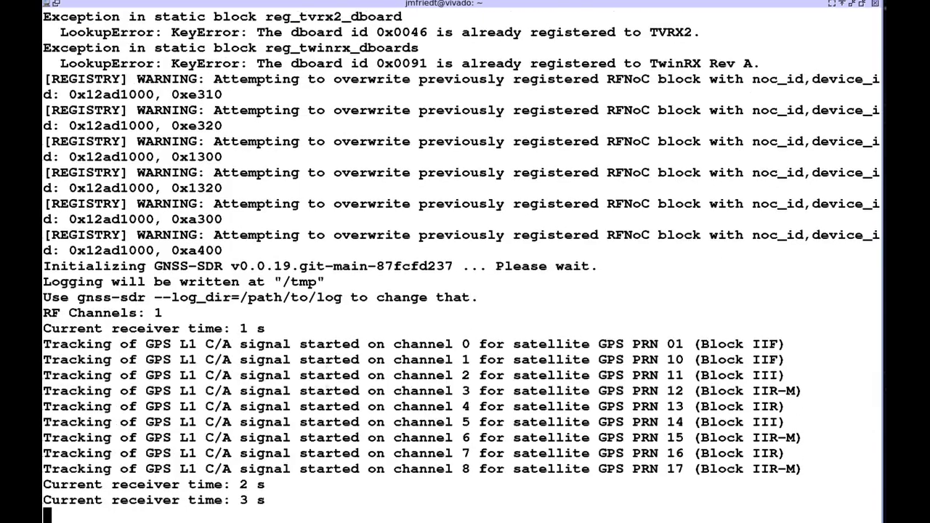
Highlight tracking start, PRN 11 bit-sync lock, and subframe 1, 3, 4 navigation messages
triple_click(83, 374)
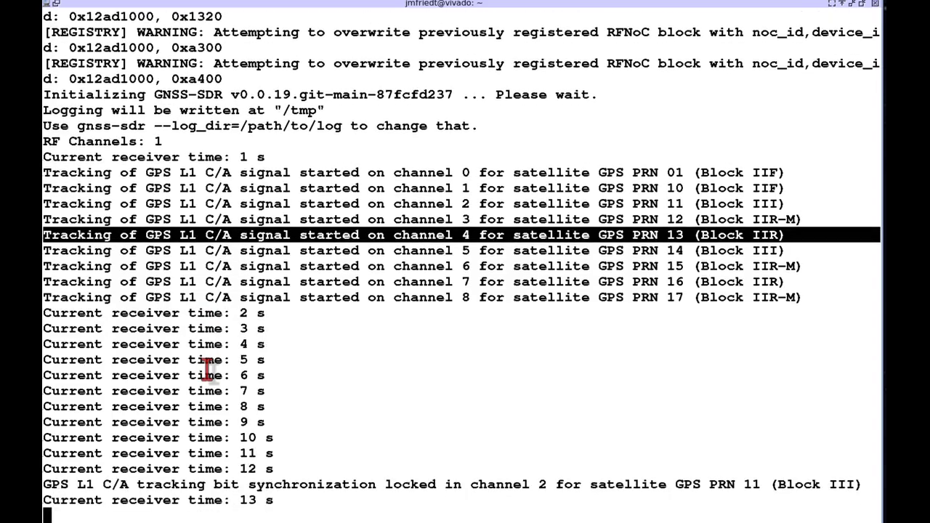
triple_click(372, 453)
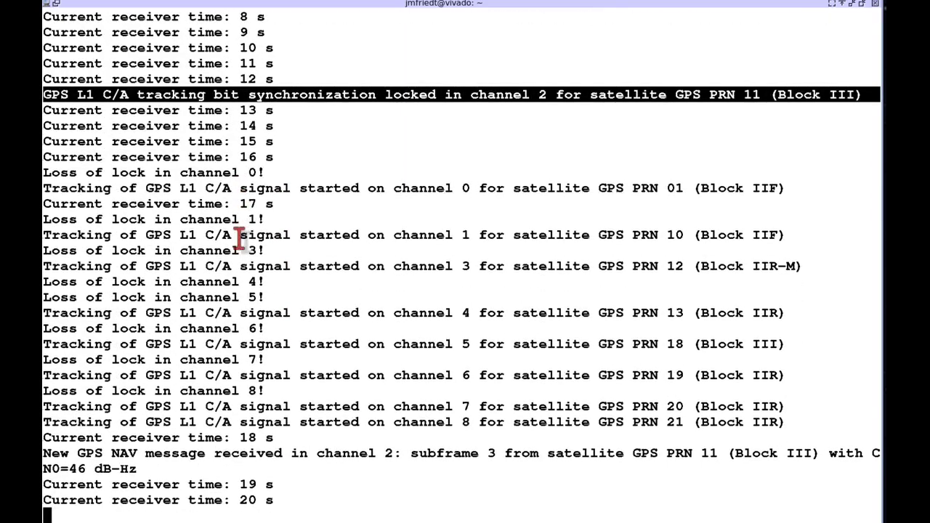
triple_click(343, 437)
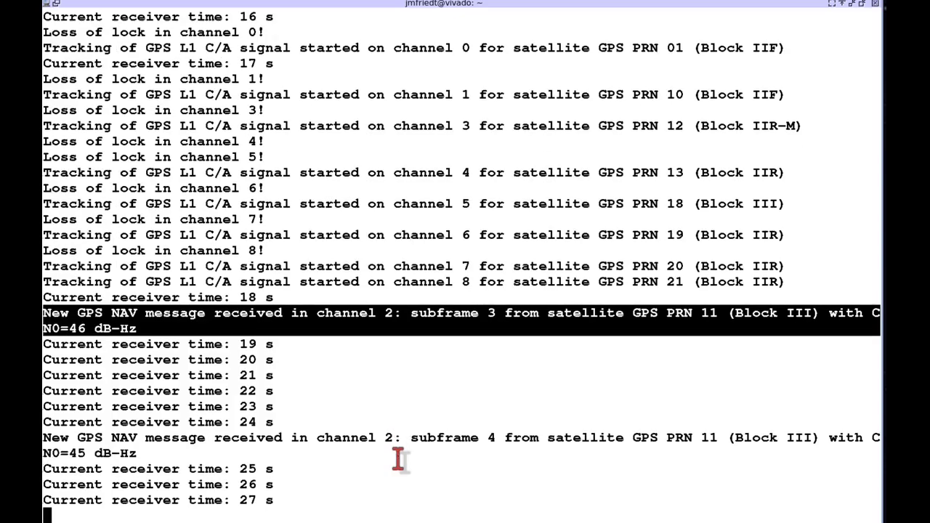
double_click(458, 420)
left_click_drag(458, 420, 487, 421)
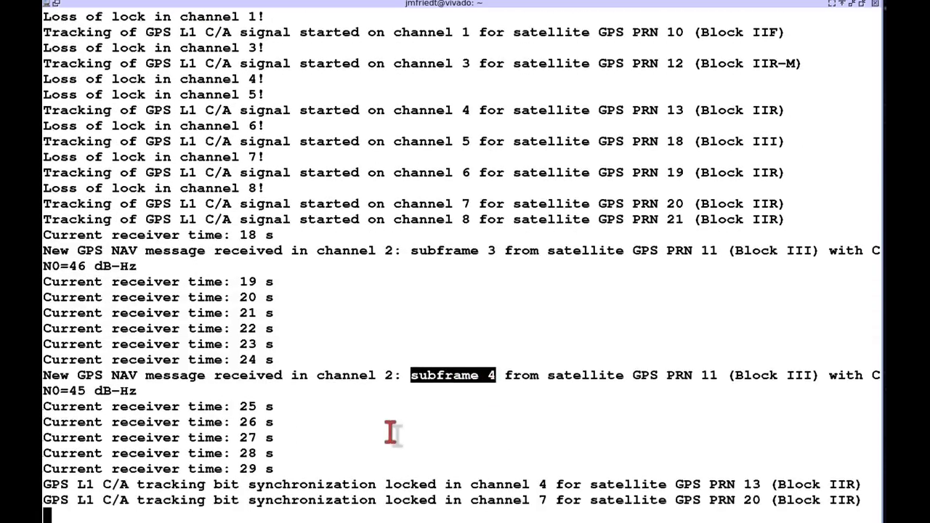
triple_click(334, 407)
left_click_drag(335, 407, 338, 423)
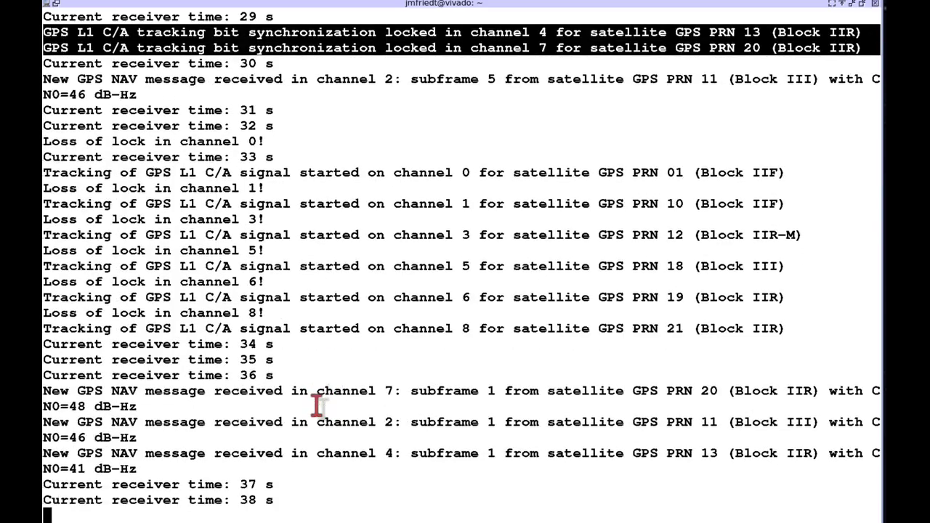
triple_click(317, 391)
Highlight the three subframe 1 messages, PRN 30 bit-sync lock, and channel 7 navigation message
left_click_drag(318, 391, 312, 450)
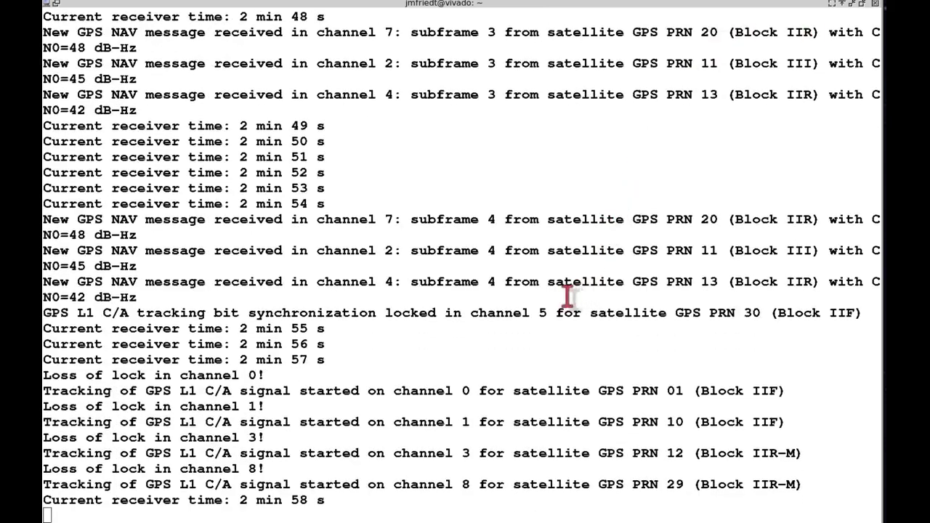
triple_click(565, 298)
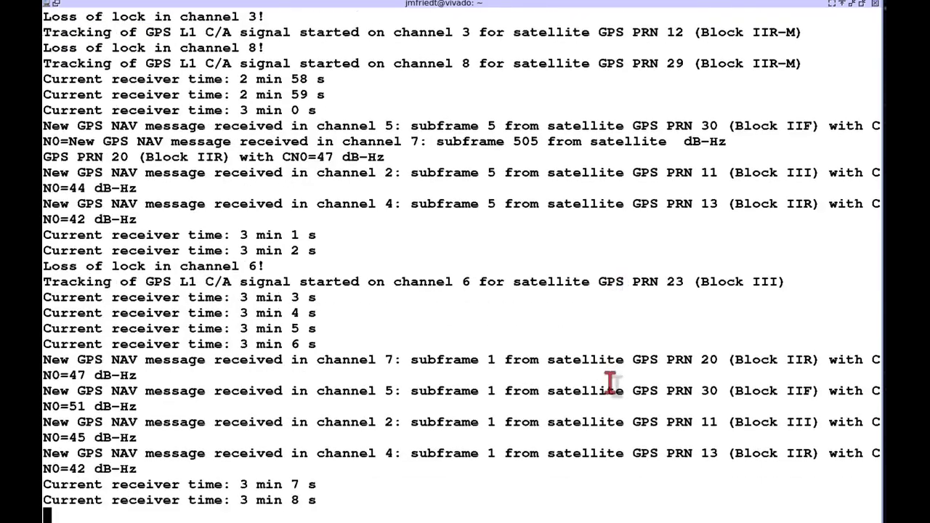
triple_click(596, 338)
Highlight the subframe 3 NAV message lines from satellites PRN 05, 11, 20 and 30
left_click_drag(596, 338, 596, 437)
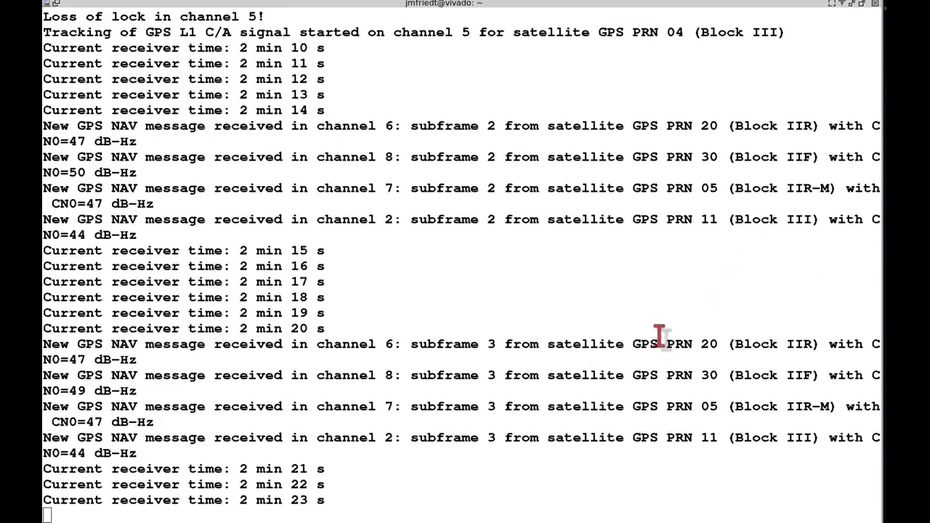
left_click_drag(654, 325, 649, 418)
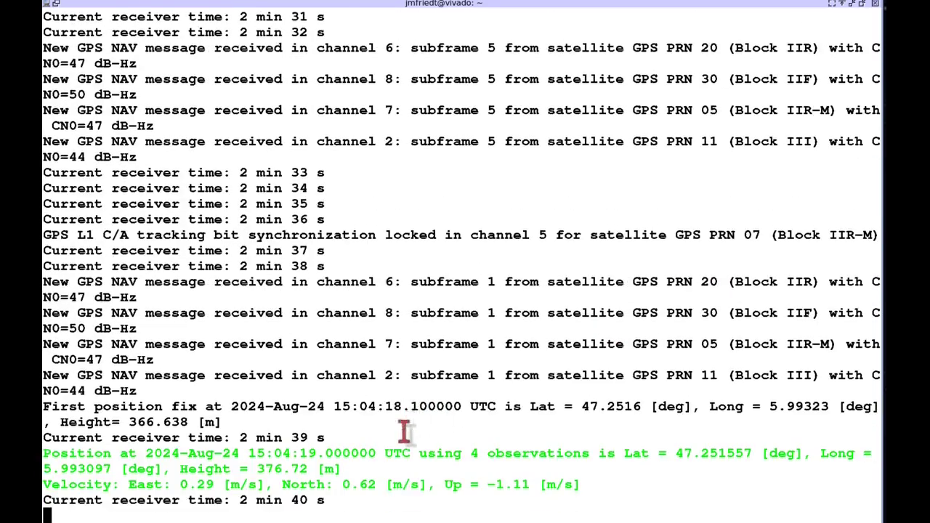
Highlight the first position fix lines computed from 4 observations, with height and velocity
left_click_drag(411, 440, 420, 490)
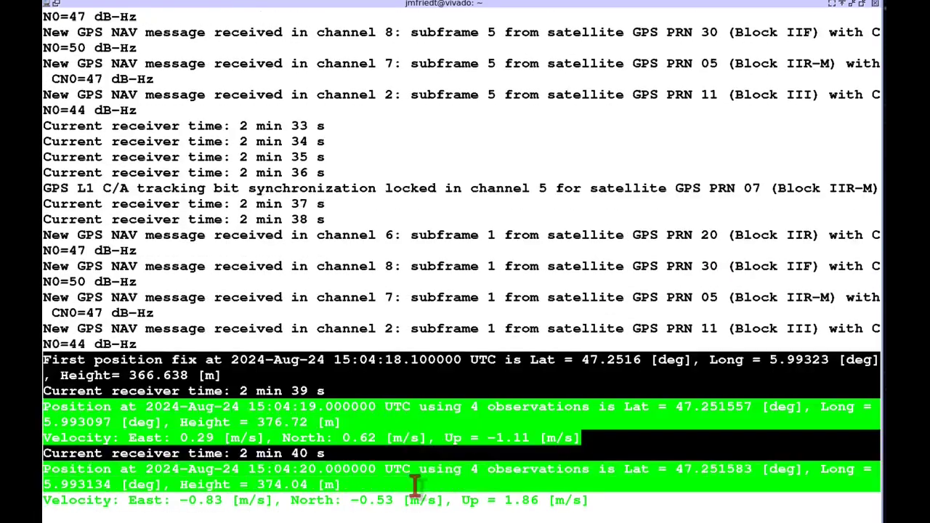